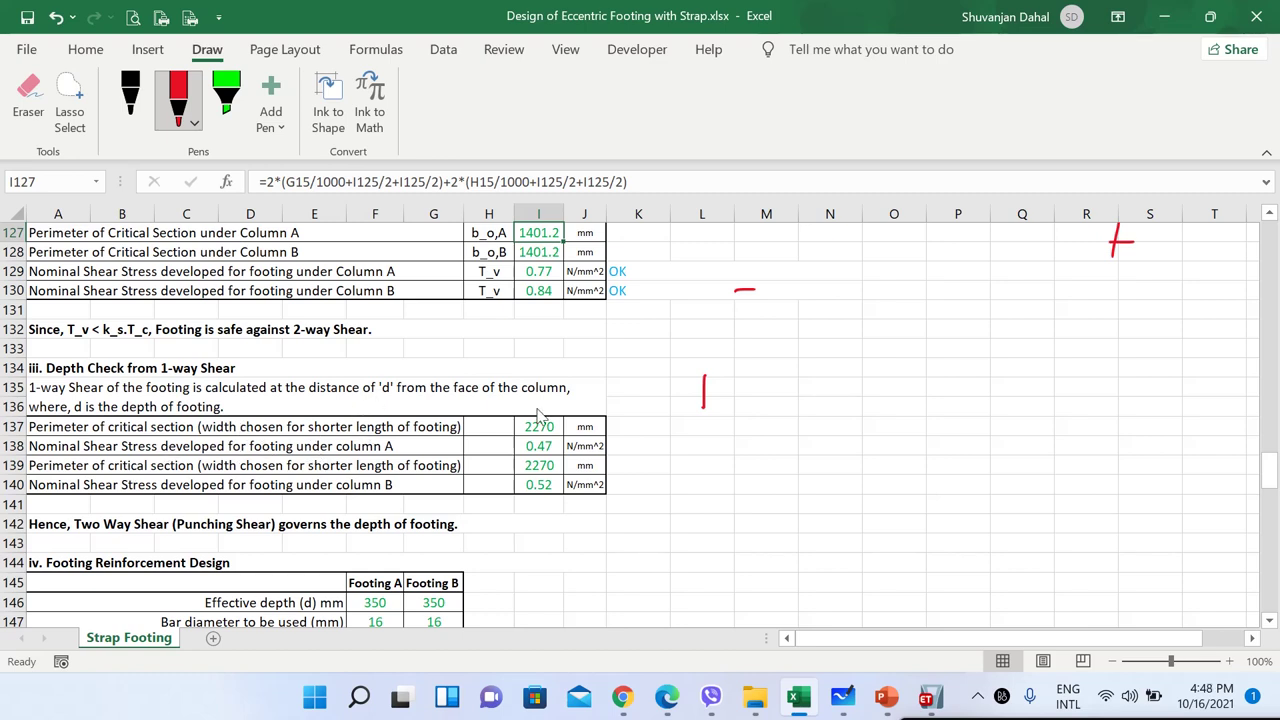
Sketch a square footing plan in red ink beside the 1-way shear table, with an inner column and an arrow from column face to footing edge.
mouse_move(705, 284)
left_mouse_down()
mouse_move(703, 407)
mouse_move(848, 300)
mouse_move(836, 423)
left_mouse_up()
left_click_drag(694, 412, 860, 407)
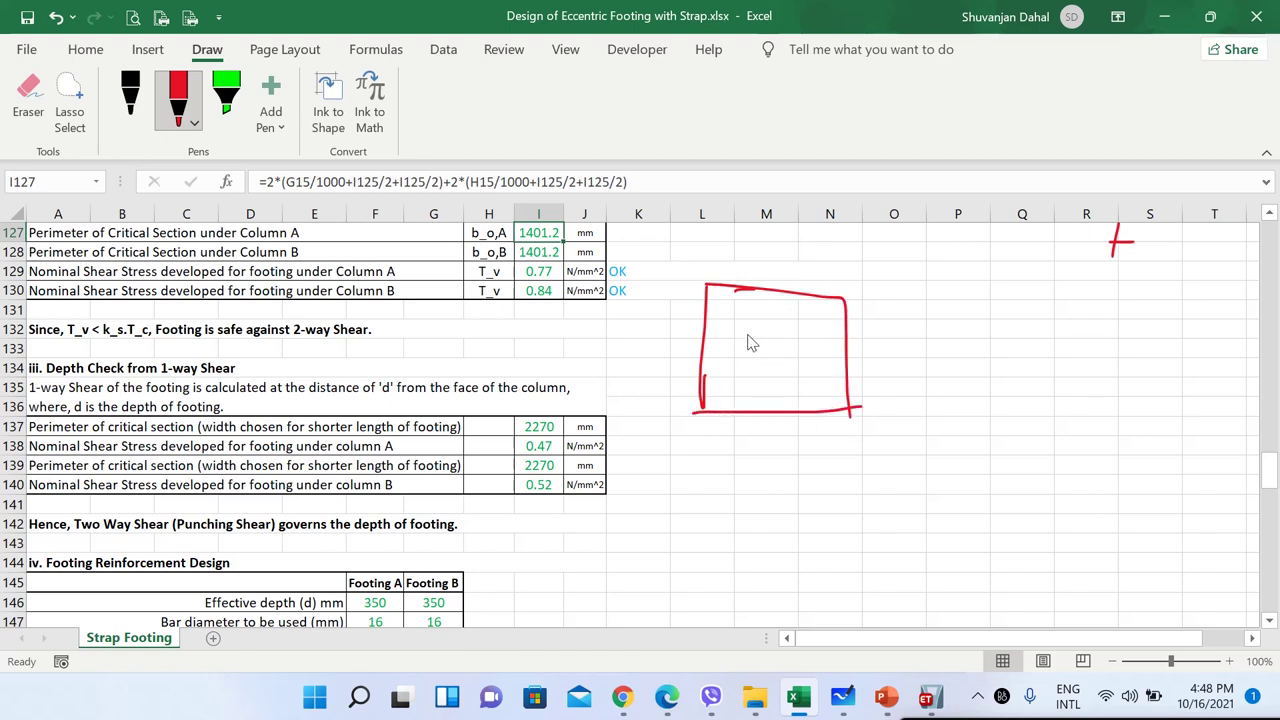
mouse_move(748, 336)
left_mouse_down()
mouse_move(749, 386)
mouse_move(787, 372)
mouse_move(735, 383)
left_mouse_up()
mouse_move(799, 341)
left_mouse_down()
mouse_move(800, 352)
mouse_move(845, 345)
mouse_move(836, 360)
left_mouse_up()
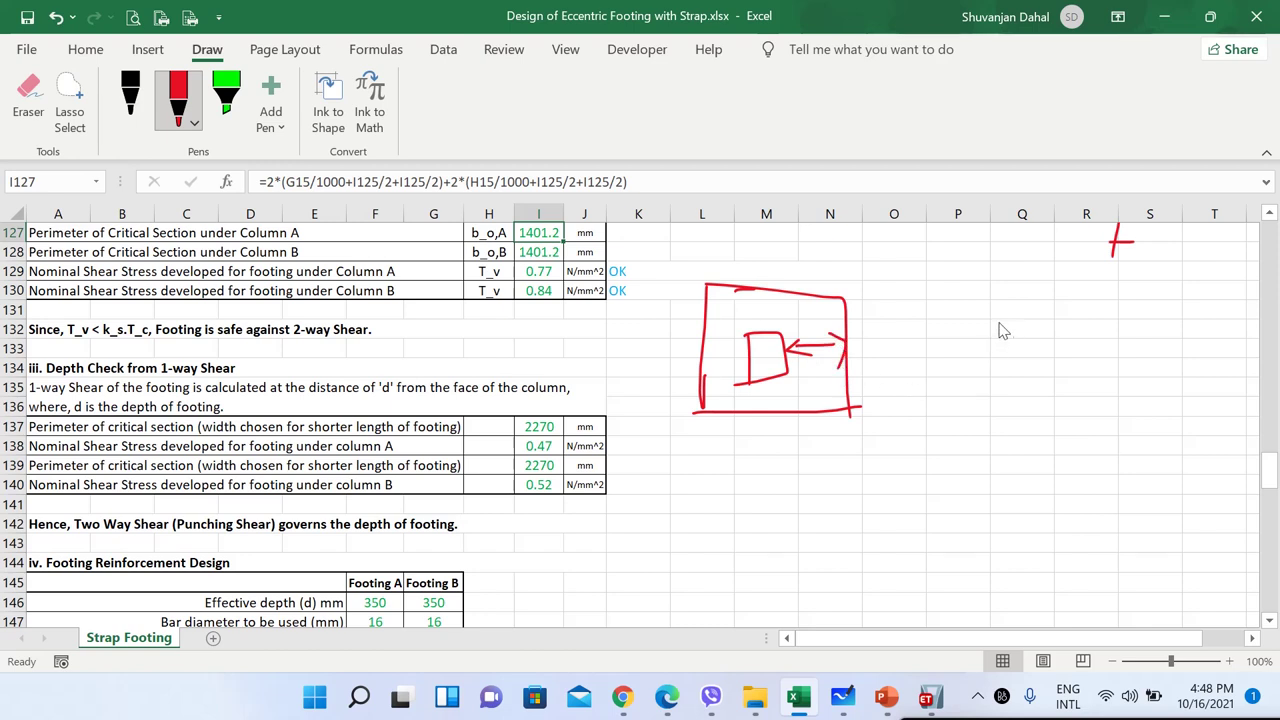
Sketch a larger red footing plan around a square column and label the arrow between column face and footing edge "d".
left_click_drag(998, 324, 1004, 384)
mouse_move(1000, 321)
left_mouse_down()
mouse_move(1072, 386)
mouse_move(998, 390)
left_mouse_up()
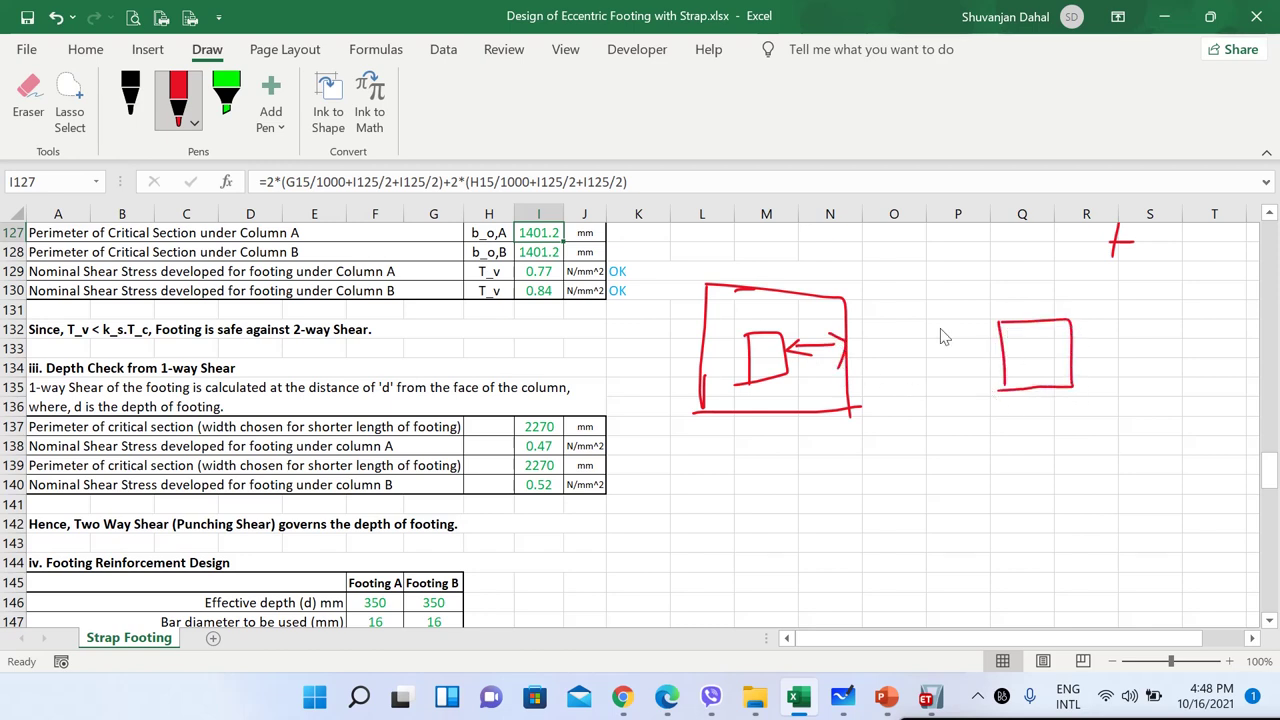
mouse_move(894, 256)
left_mouse_down()
mouse_move(896, 300)
mouse_move(970, 502)
mouse_move(1188, 320)
mouse_move(1170, 258)
mouse_move(1020, 256)
mouse_move(1170, 256)
left_mouse_up()
mouse_move(1100, 342)
left_mouse_down()
mouse_move(1104, 360)
mouse_move(1180, 334)
mouse_move(1140, 404)
left_mouse_up()
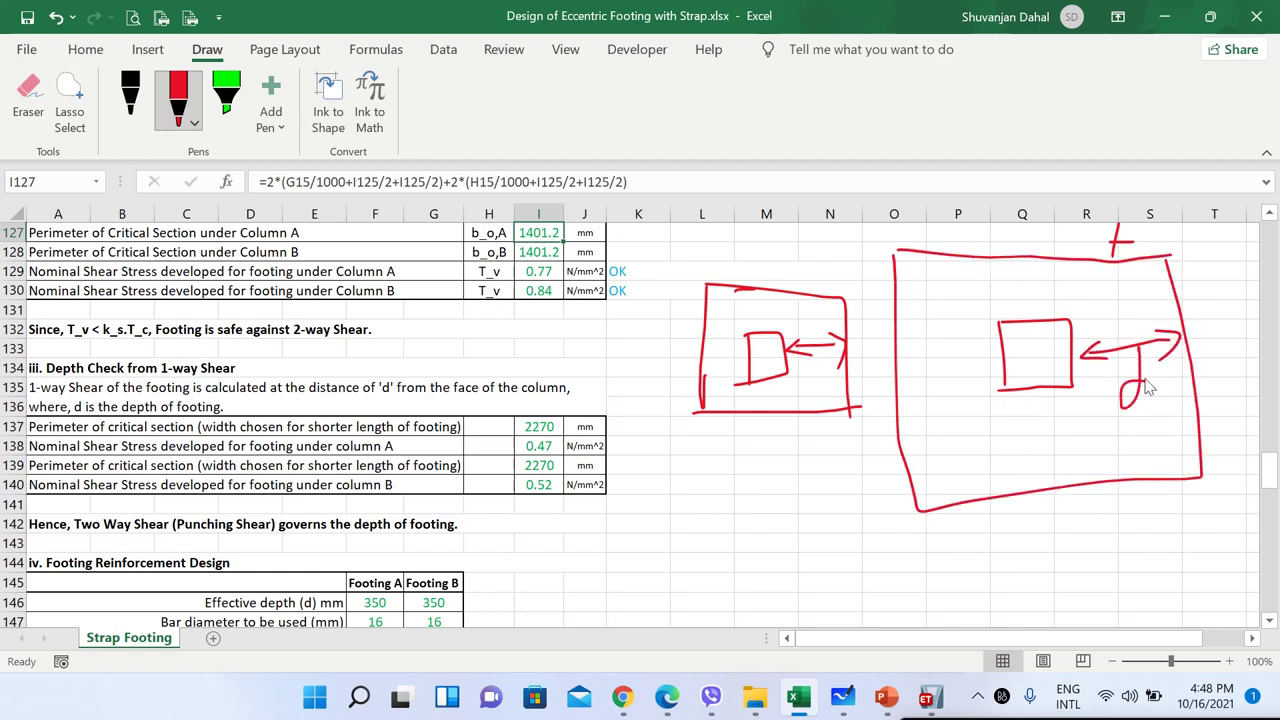
left_click_drag(1138, 358, 1158, 394)
Underline the 1-way nominal shear stress labels and circle the stress values for columns A and B in red.
mouse_move(65, 452)
left_mouse_down()
mouse_move(126, 453)
mouse_move(158, 489)
left_mouse_up()
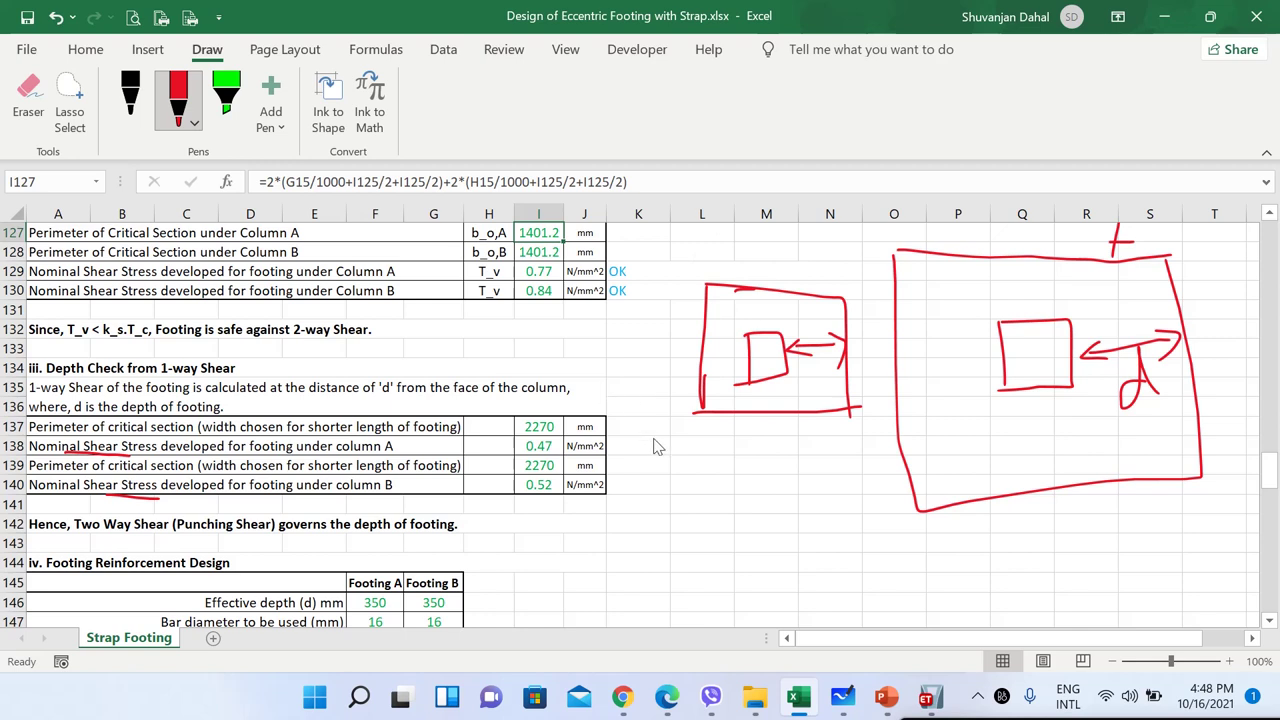
left_click_drag(653, 438, 756, 442)
left_click_drag(662, 456, 693, 502)
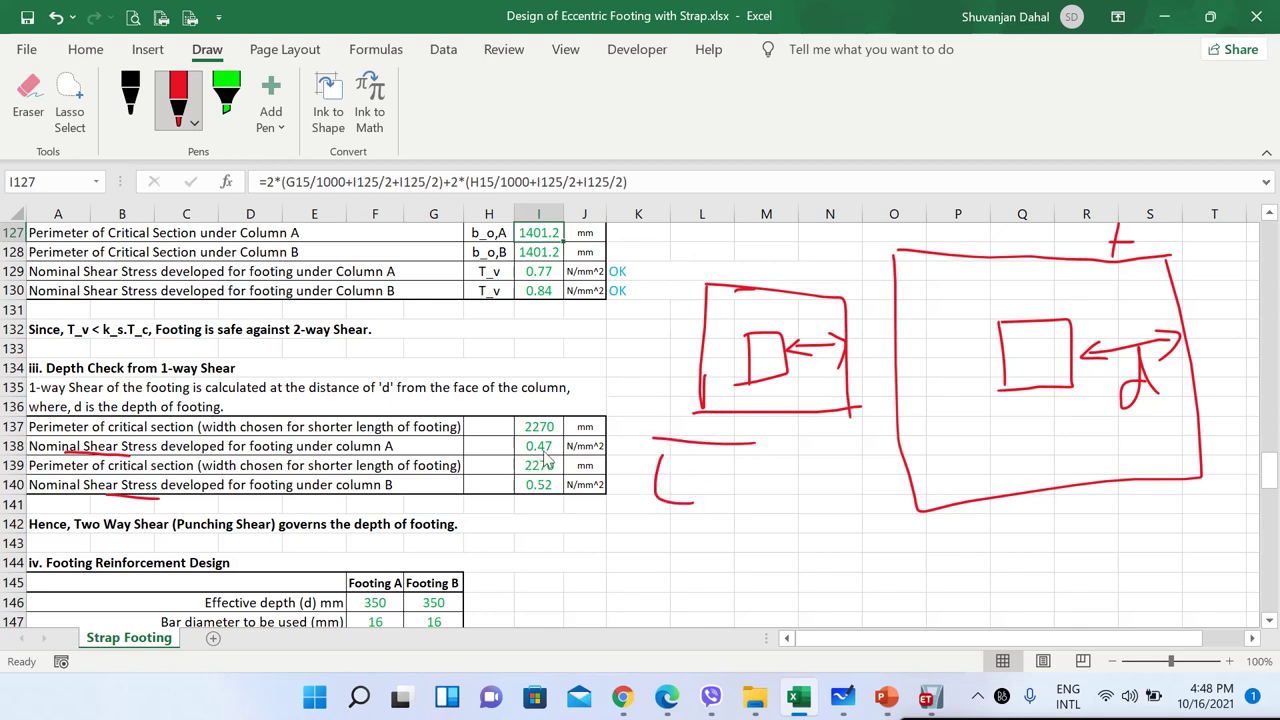
mouse_move(567, 449)
left_mouse_down()
mouse_move(524, 440)
mouse_move(560, 462)
mouse_move(562, 438)
mouse_move(554, 486)
mouse_move(524, 500)
mouse_move(558, 492)
mouse_move(556, 478)
left_mouse_up()
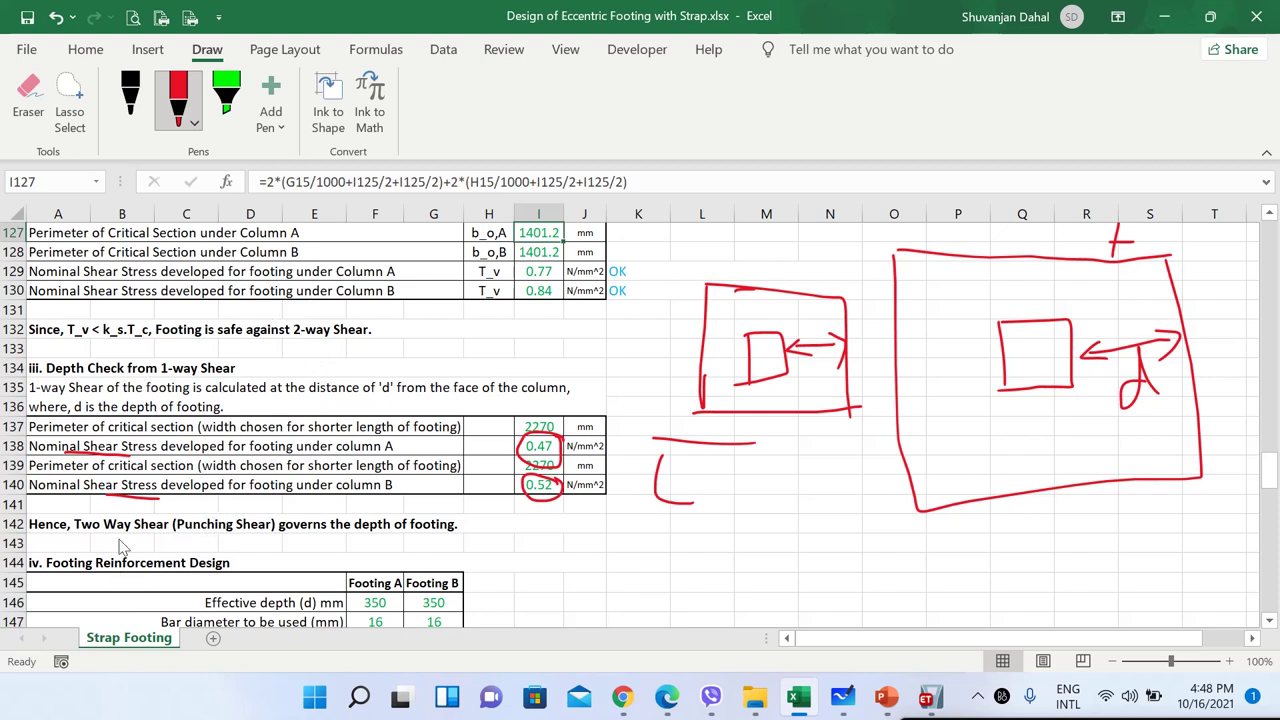
Underline and tick the conclusion that two-way shear governs the footing depth, and tick the 1-way shear heading.
left_click_drag(92, 538, 455, 543)
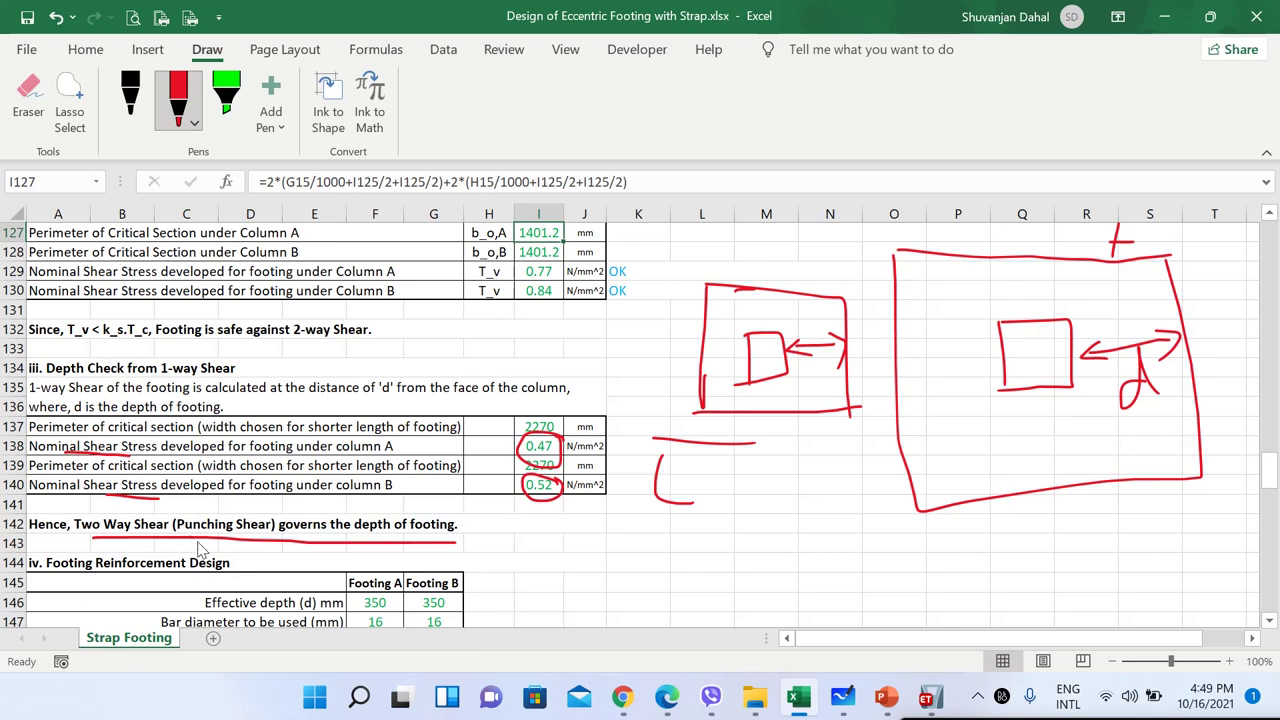
left_click_drag(192, 532, 268, 466)
left_click_drag(130, 380, 237, 348)
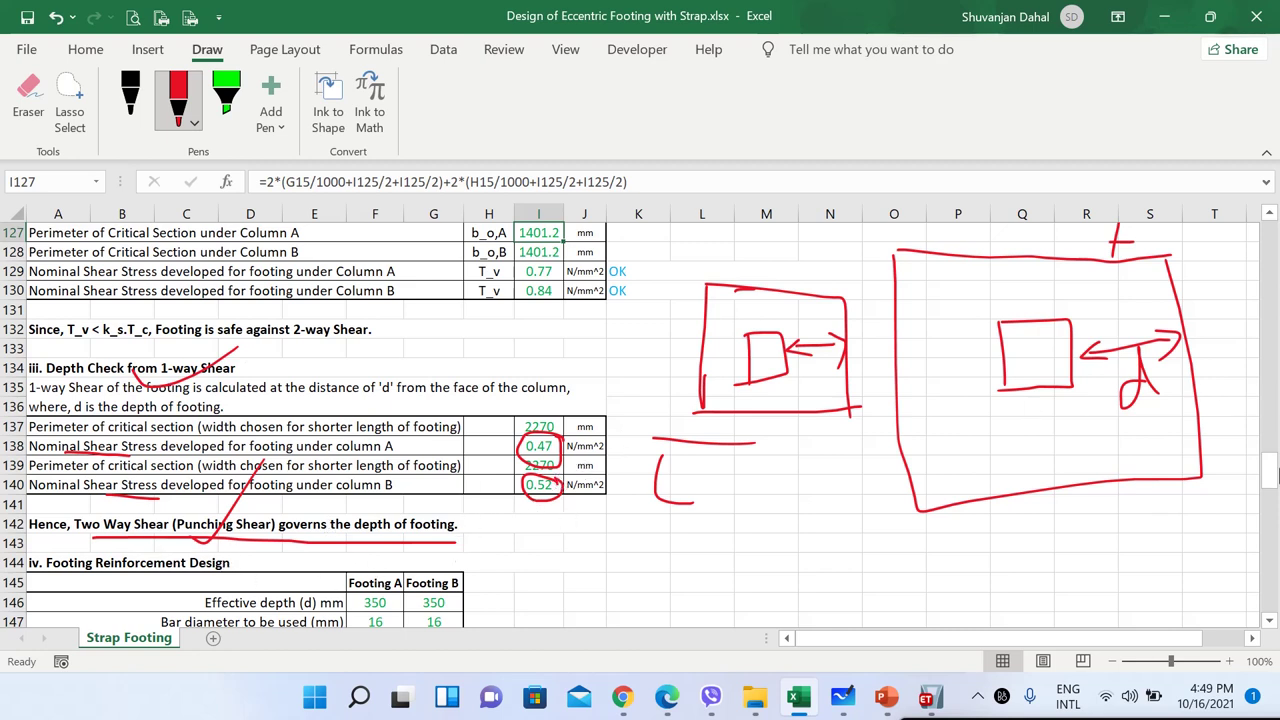
In the footing reinforcement table, tick the Footing A and B headings and overall depths, and underline the provided reinforcement areas.
left_click_drag(1272, 478, 1271, 502)
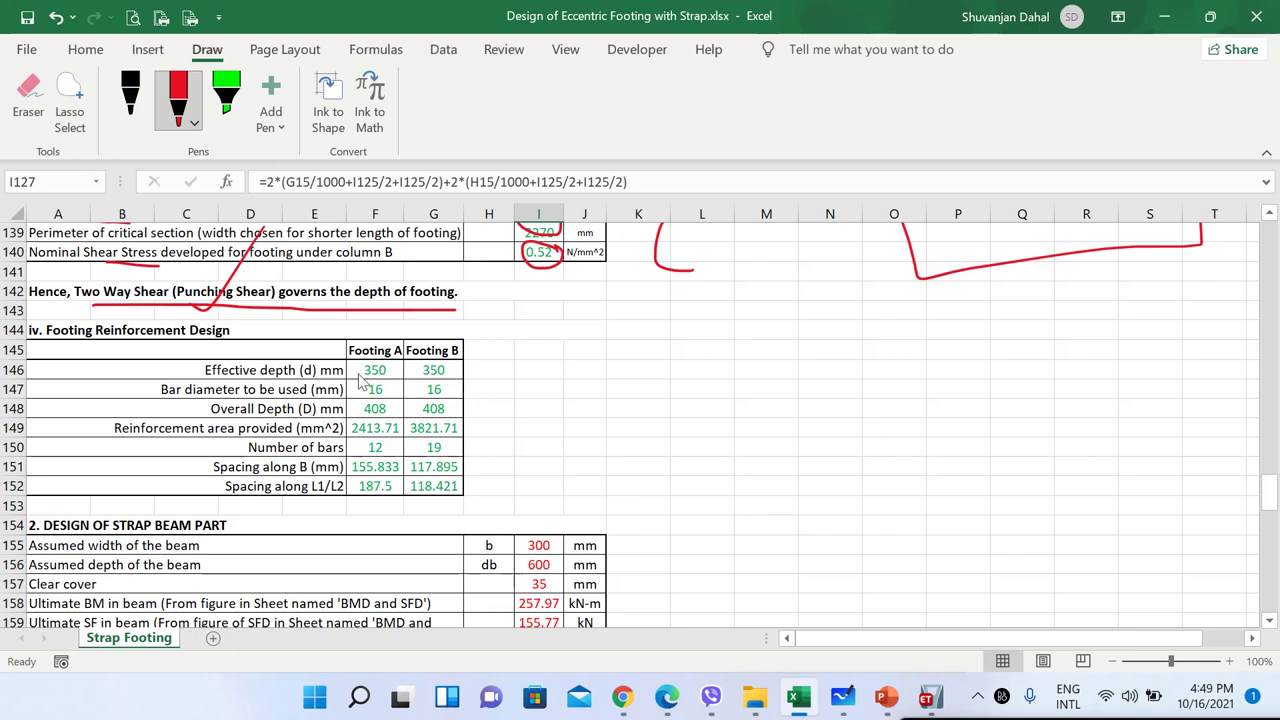
mouse_move(342, 338)
left_mouse_down()
mouse_move(411, 302)
mouse_move(497, 287)
left_mouse_up()
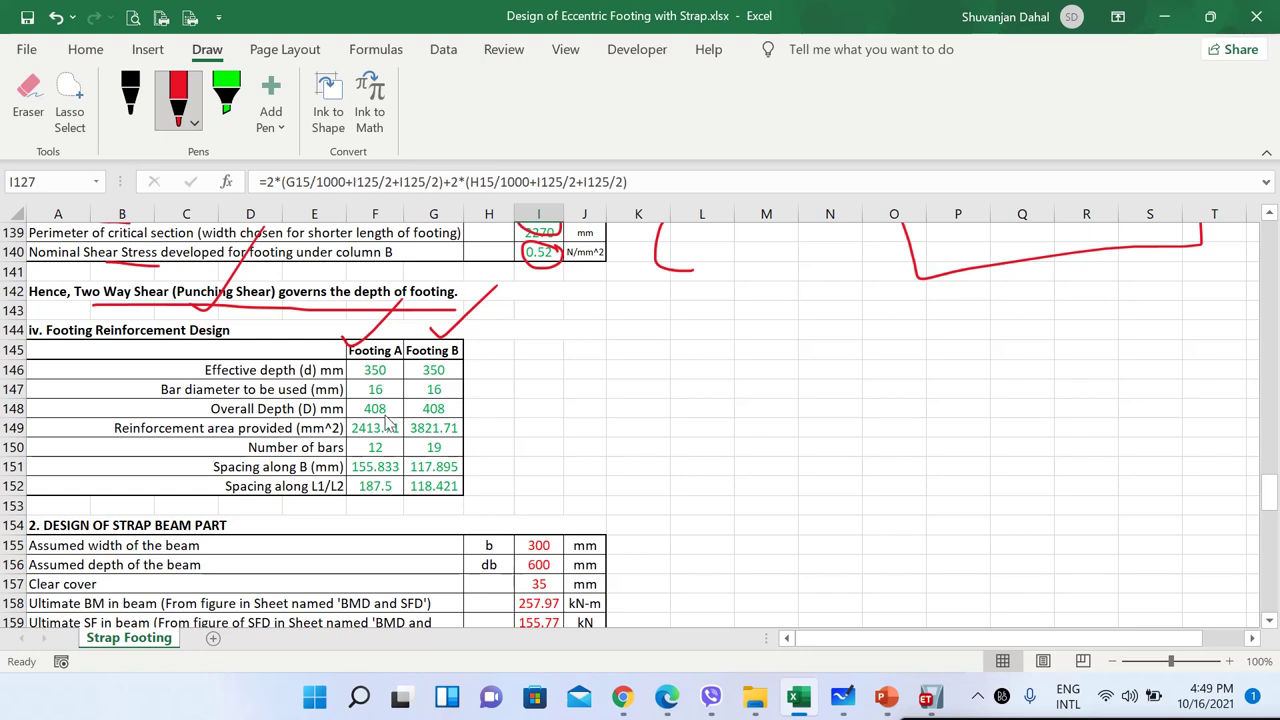
left_click_drag(349, 413, 372, 405)
left_click_drag(460, 407, 505, 383)
left_click_drag(350, 435, 463, 432)
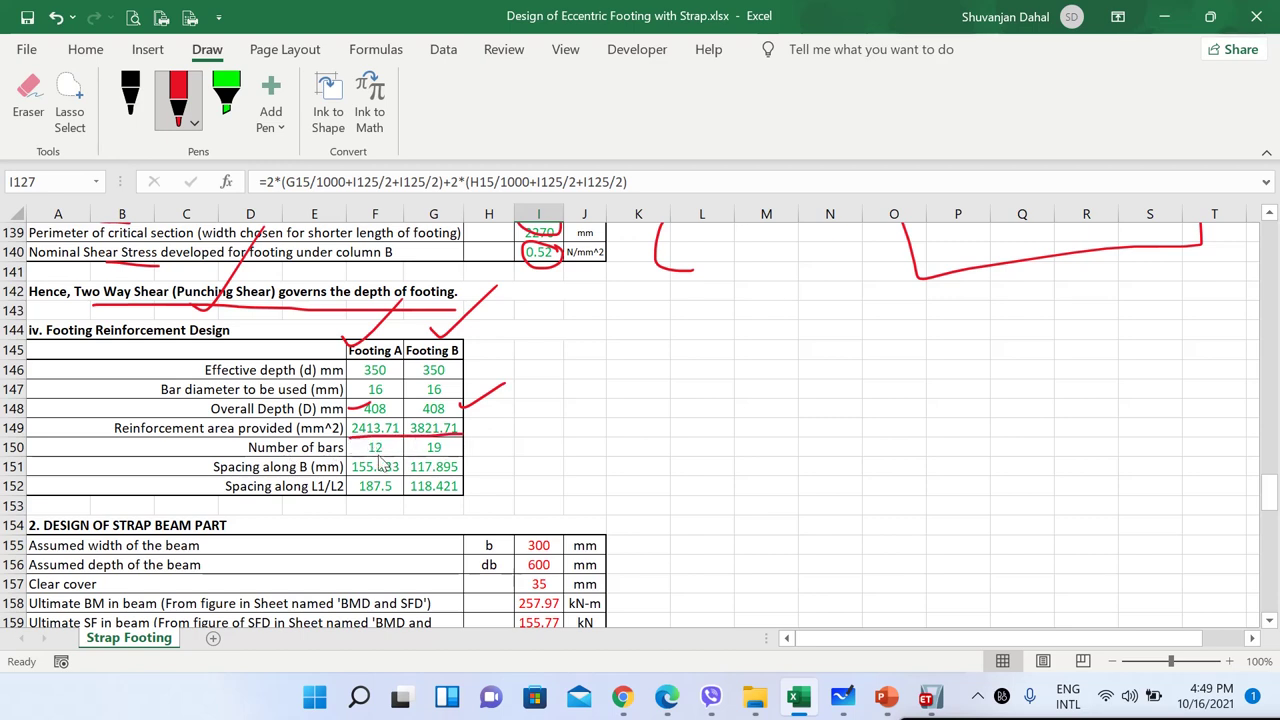
Underline the number of bars and the spacings for both footings, and tick the two spacing rows.
left_click_drag(355, 458, 446, 457)
left_click_drag(352, 476, 458, 476)
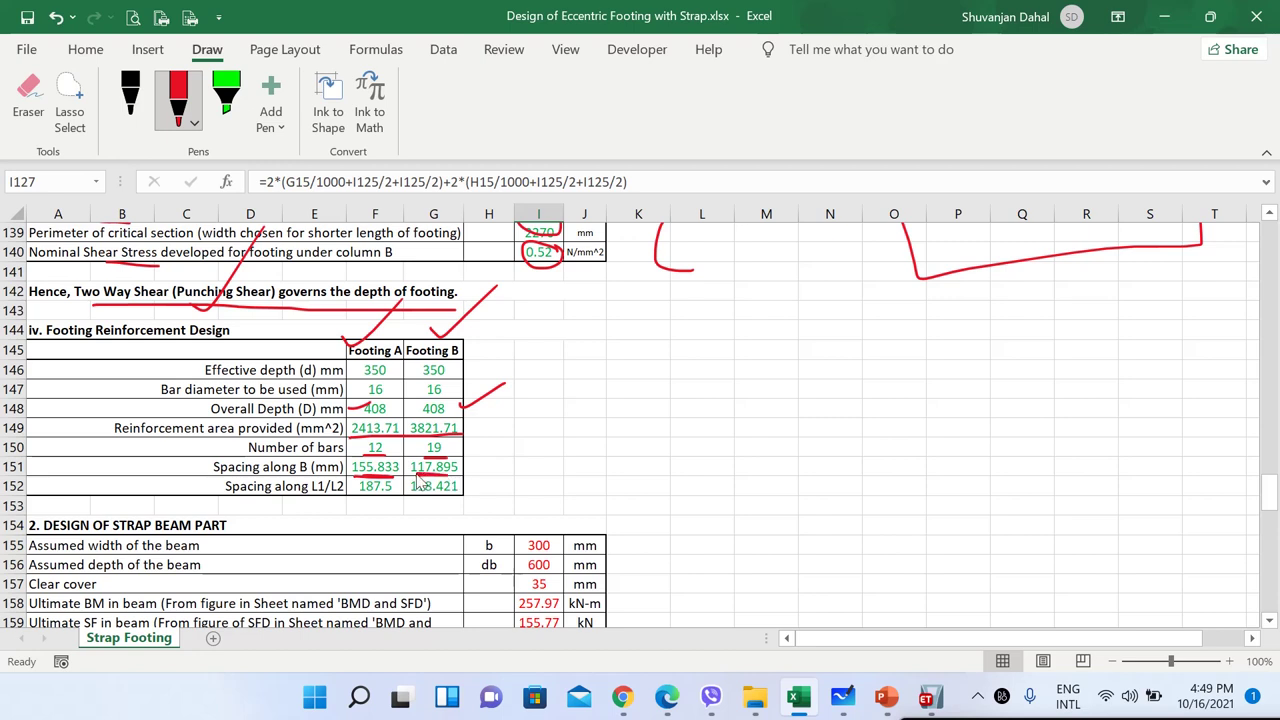
left_click_drag(360, 497, 457, 497)
left_click_drag(480, 467, 556, 428)
left_click_drag(482, 474, 567, 450)
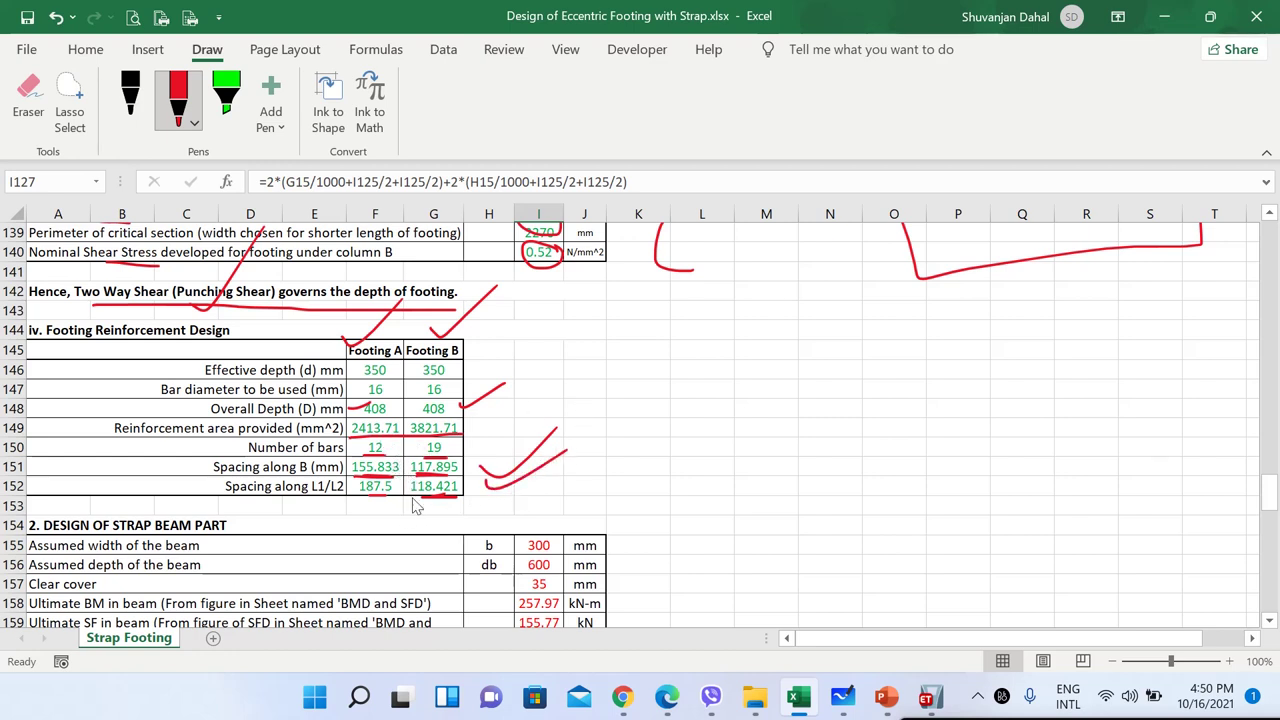
Bracket the whole footing reinforcement table in red and sketch a square footing outline beside it.
mouse_move(500, 316)
left_mouse_down()
mouse_move(539, 330)
mouse_move(541, 470)
mouse_move(484, 496)
left_mouse_up()
left_click_drag(762, 328, 762, 360)
left_click_drag(771, 405, 778, 450)
mouse_move(756, 326)
left_mouse_down()
mouse_move(950, 314)
mouse_move(968, 462)
left_mouse_up()
left_click_drag(780, 448, 969, 463)
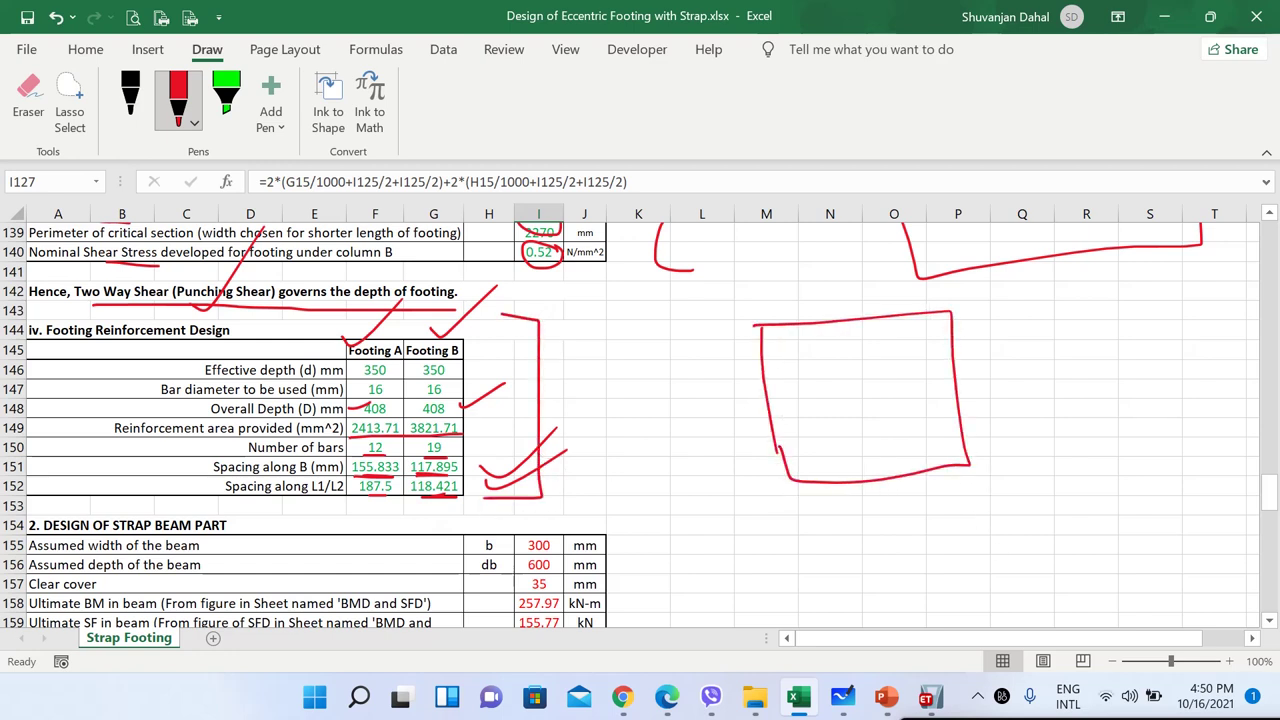
left_click(977, 696)
left_click(913, 641)
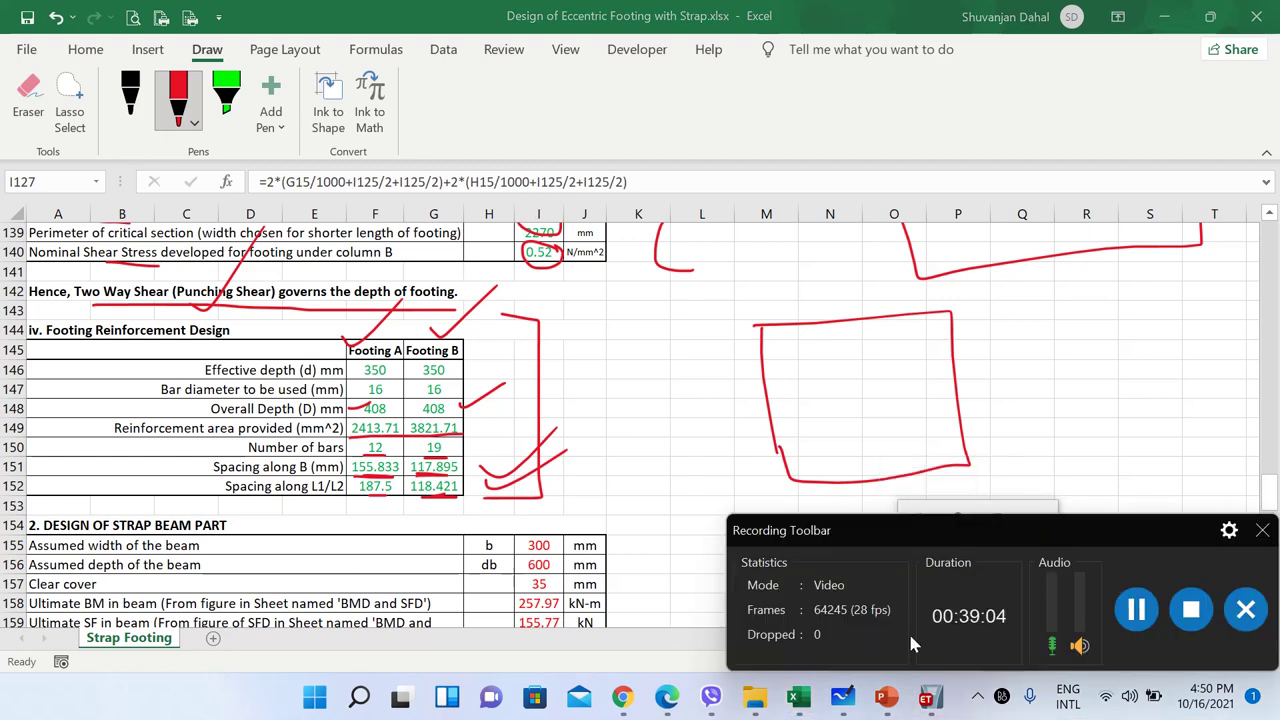
left_click_drag(1124, 534, 1170, 652)
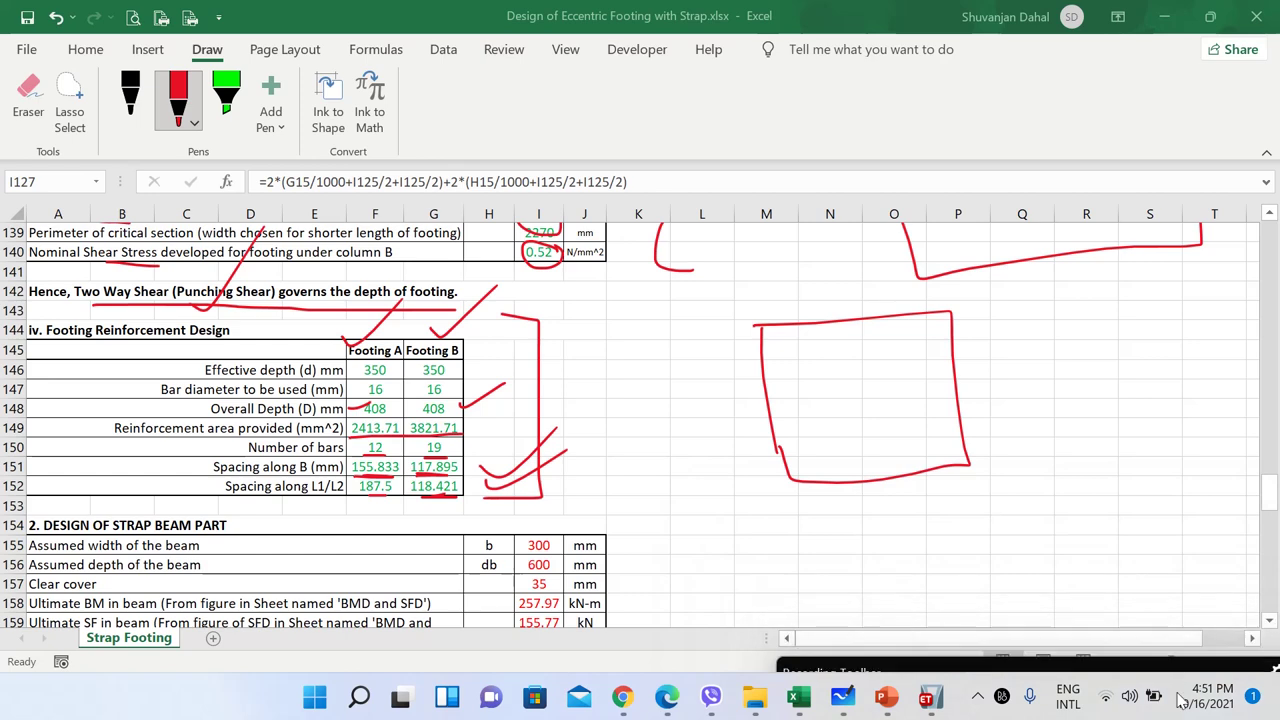
Bracket the assumed width and depth rows of the strap beam design, and circle and tick the beam width value.
scroll(527, 524, "down", 2)
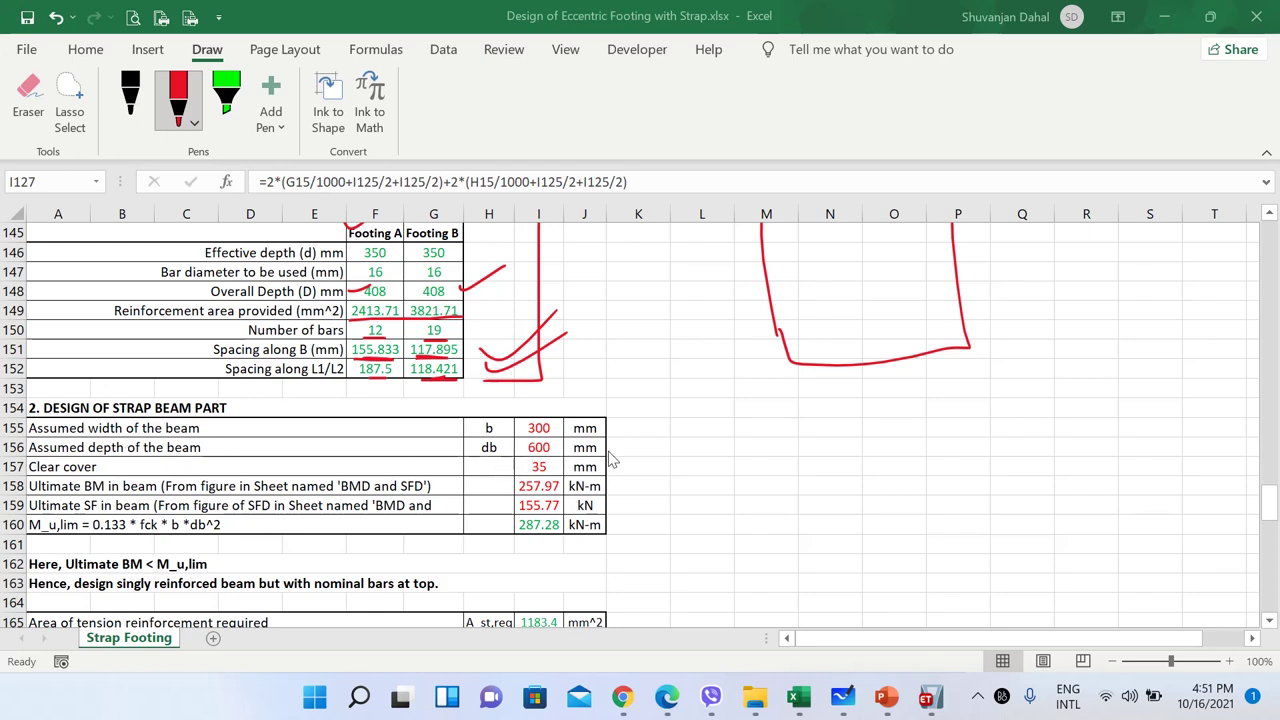
left_click(632, 410)
left_click_drag(606, 408, 632, 465)
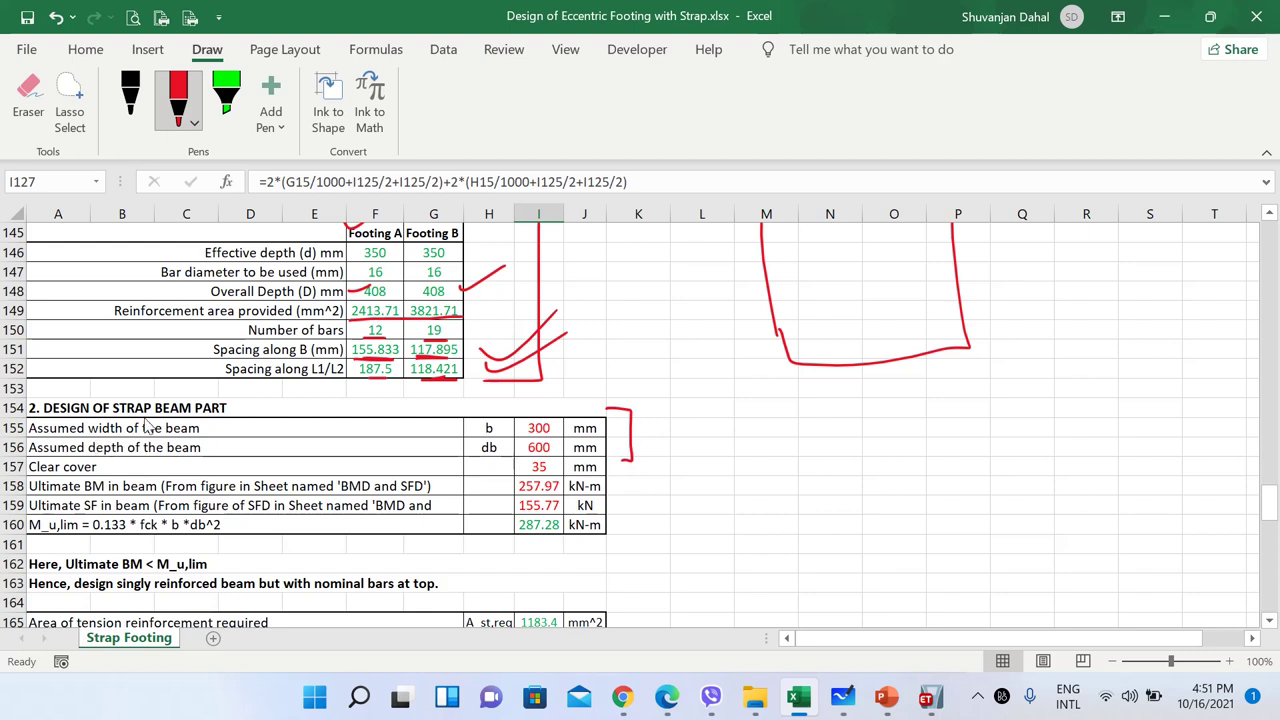
mouse_move(558, 420)
left_mouse_down()
mouse_move(545, 414)
mouse_move(524, 450)
mouse_move(563, 427)
left_mouse_up()
left_click_drag(553, 421, 622, 353)
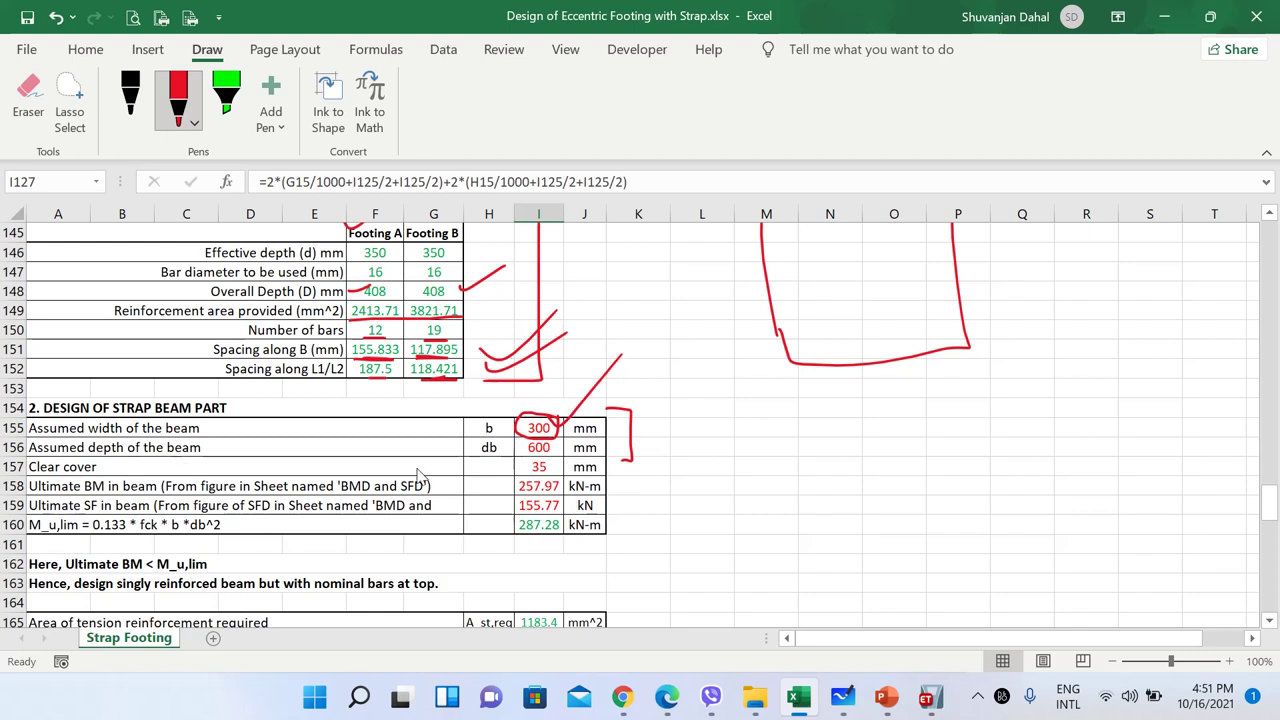
Tick and underline the assumed beam depth, and underline the clear cover, ultimate BM and ultimate SF values.
left_click_drag(567, 461, 640, 420)
left_click_drag(564, 450, 540, 457)
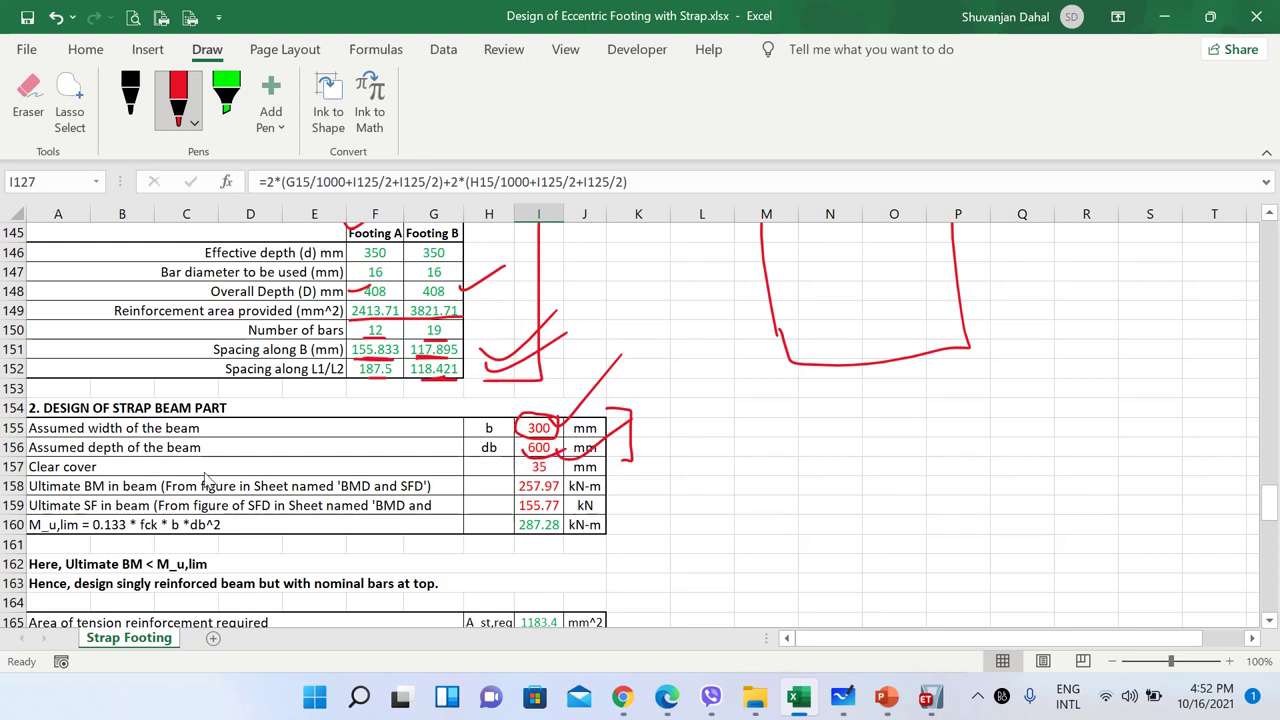
left_click_drag(518, 472, 557, 471)
mouse_move(518, 494)
left_mouse_down()
mouse_move(584, 492)
mouse_move(560, 512)
left_mouse_up()
Circle the strap beam's portion between the footings on the shear force diagram and on the bending moment diagram.
left_click_drag(1270, 500, 1271, 416)
mouse_move(1008, 441)
left_mouse_down()
mouse_move(900, 432)
mouse_move(880, 490)
mouse_move(1005, 482)
mouse_move(998, 430)
left_mouse_up()
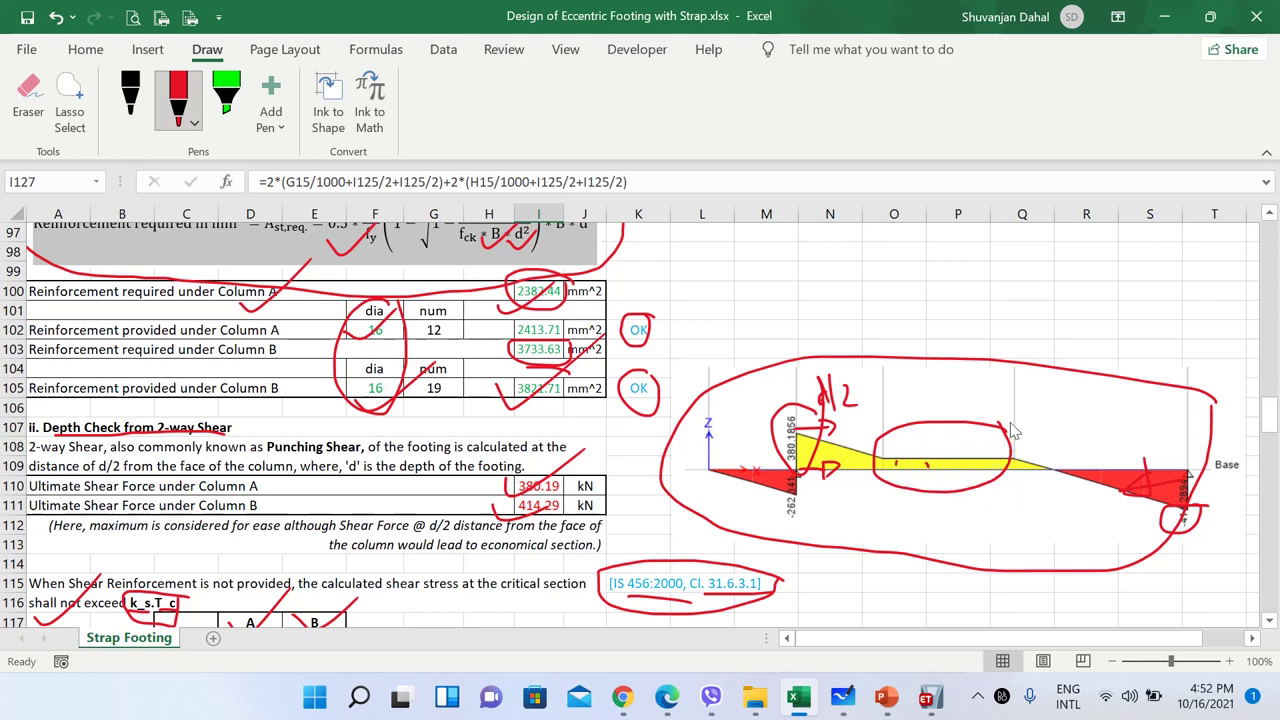
left_click_drag(1269, 415, 1269, 355)
scroll(1152, 500, "down", 1)
mouse_move(975, 568)
left_mouse_down()
mouse_move(905, 543)
mouse_move(850, 615)
mouse_move(970, 612)
mouse_move(950, 548)
mouse_move(945, 586)
left_mouse_up()
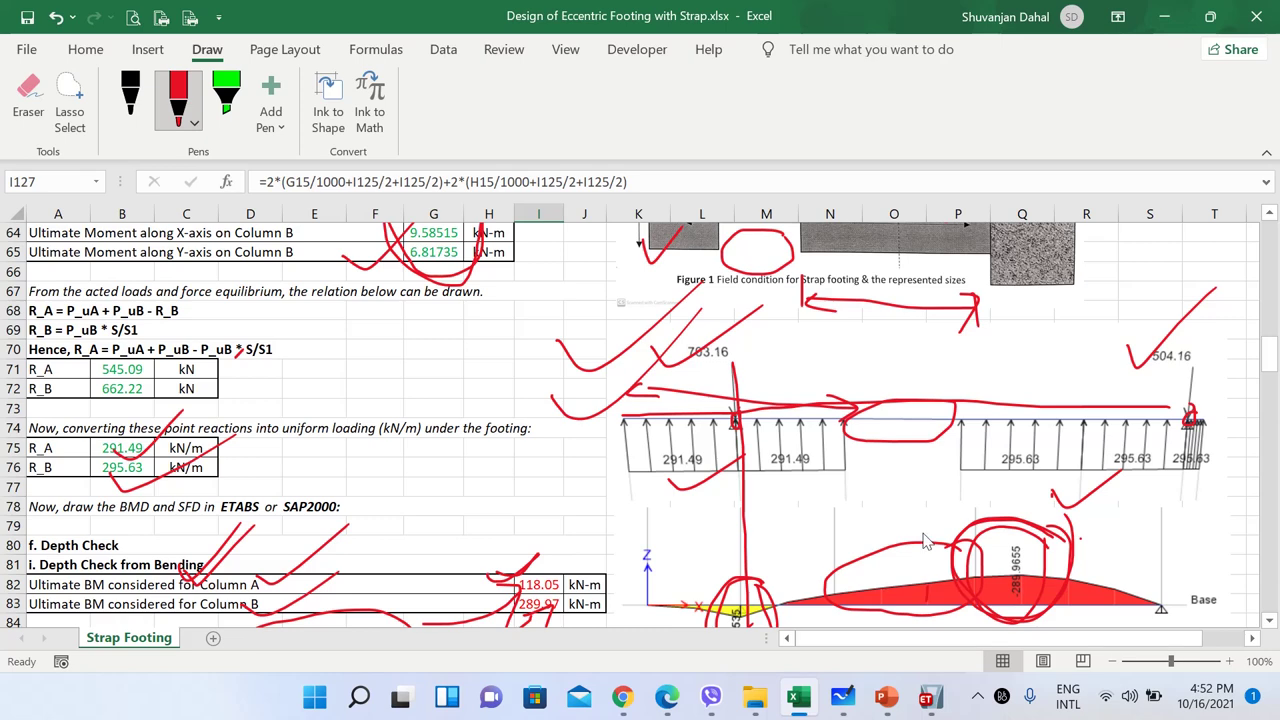
Tick the ultimate BM and ultimate SF values in the strap beam design table.
left_click_drag(1270, 360, 1273, 462)
left_click_drag(1276, 567, 1270, 517)
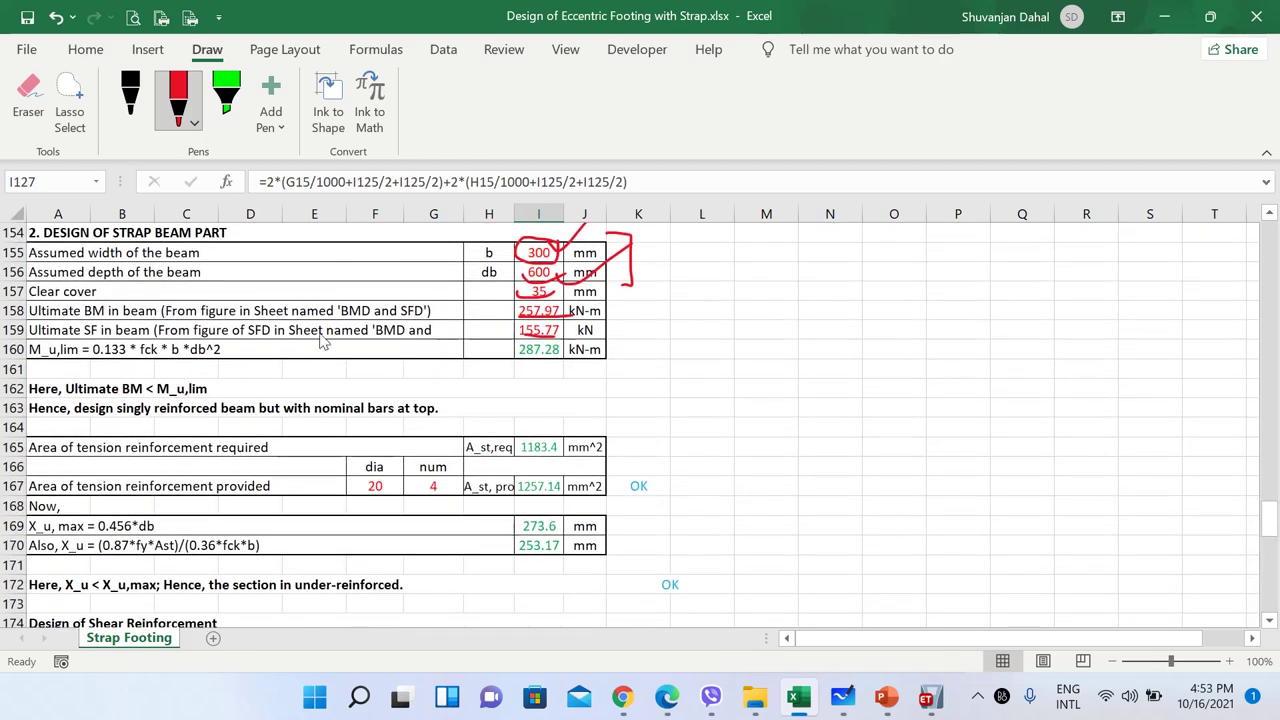
mouse_move(506, 308)
left_mouse_down()
mouse_move(502, 322)
mouse_move(548, 316)
left_mouse_up()
left_click_drag(510, 343, 578, 312)
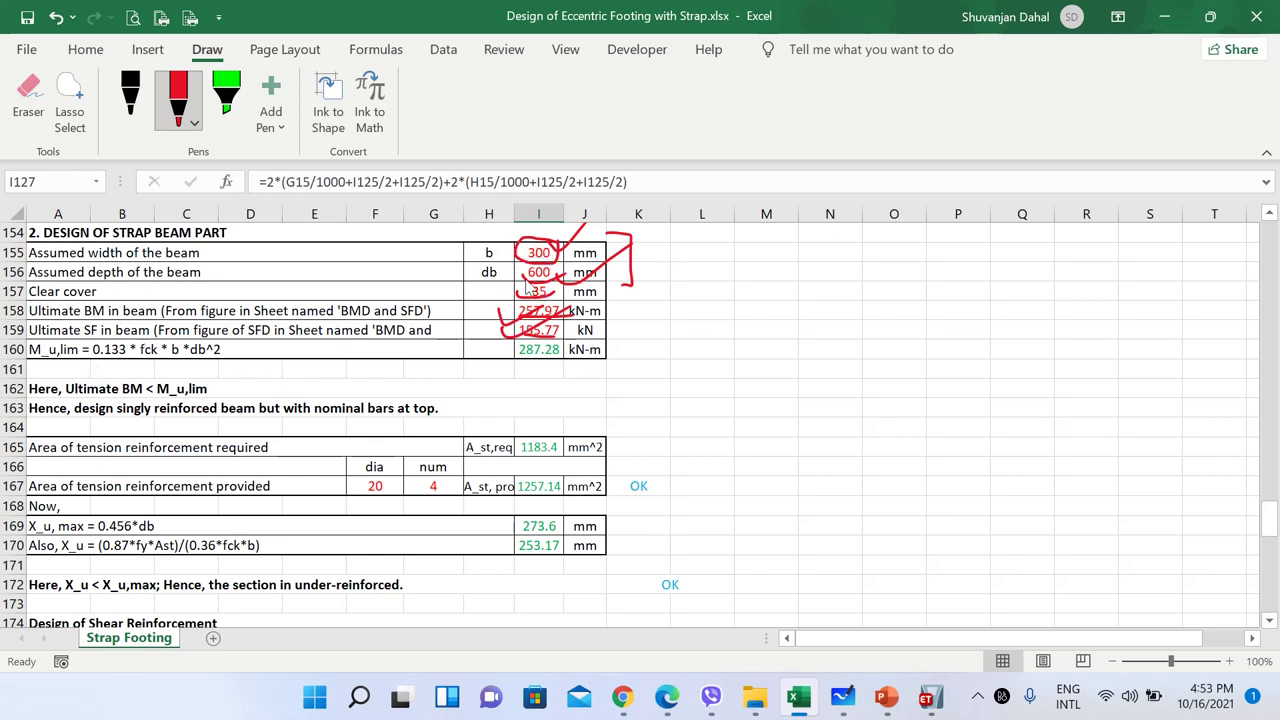
Circle the M_u,lim formula, underline its fck, b and db terms, and circle its calculated value.
mouse_move(253, 350)
left_mouse_down()
mouse_move(46, 340)
mouse_move(22, 360)
mouse_move(150, 376)
mouse_move(232, 362)
mouse_move(226, 345)
left_mouse_up()
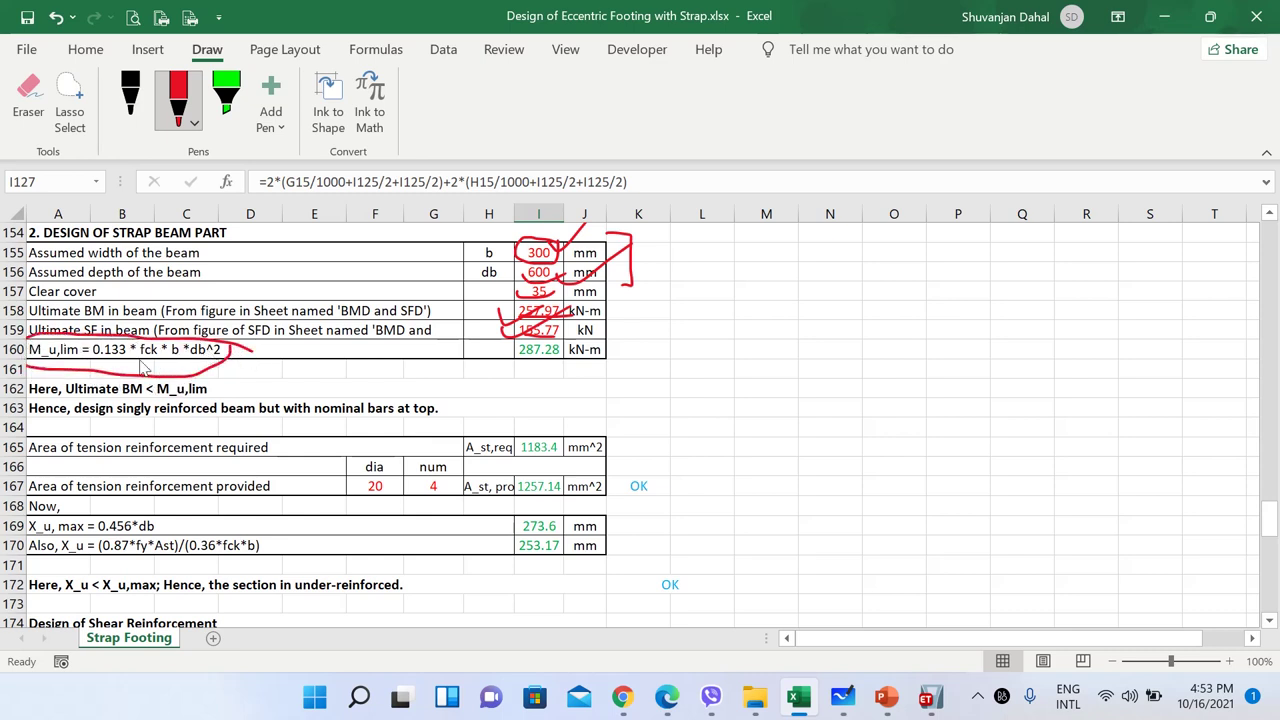
left_click_drag(98, 372, 234, 361)
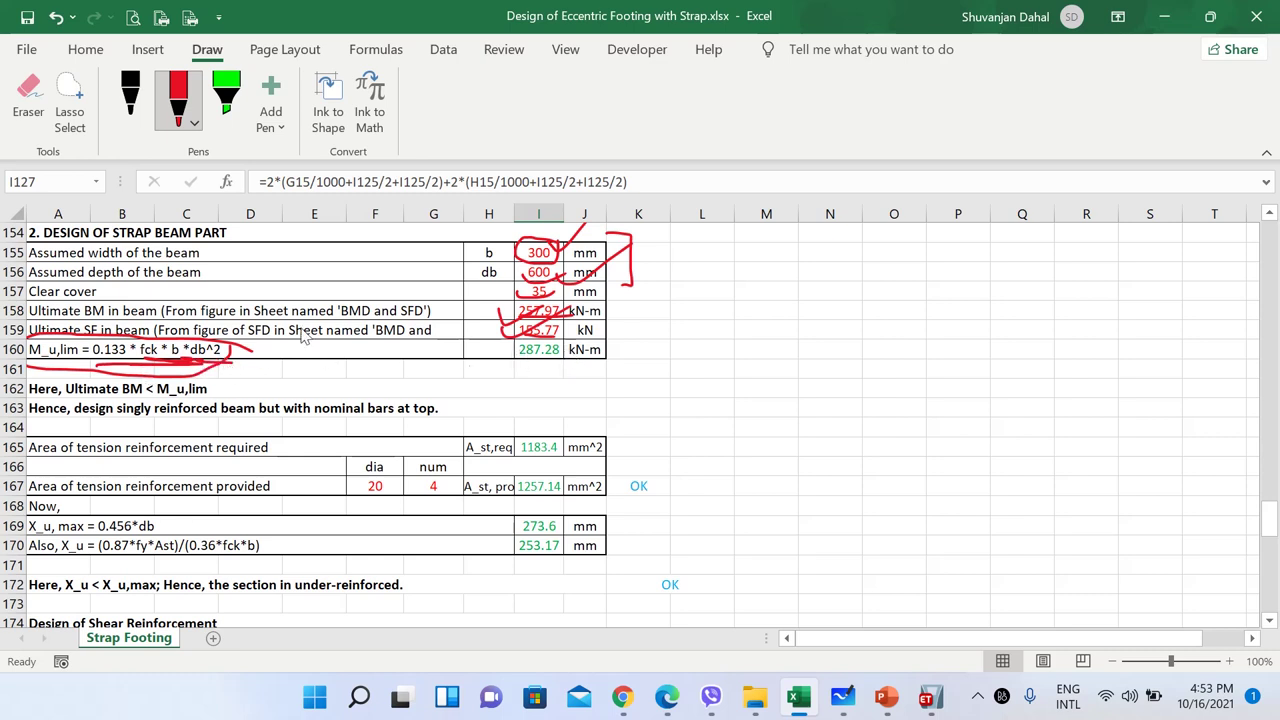
mouse_move(566, 360)
left_mouse_down()
mouse_move(522, 340)
mouse_move(535, 372)
mouse_move(568, 366)
left_mouse_up()
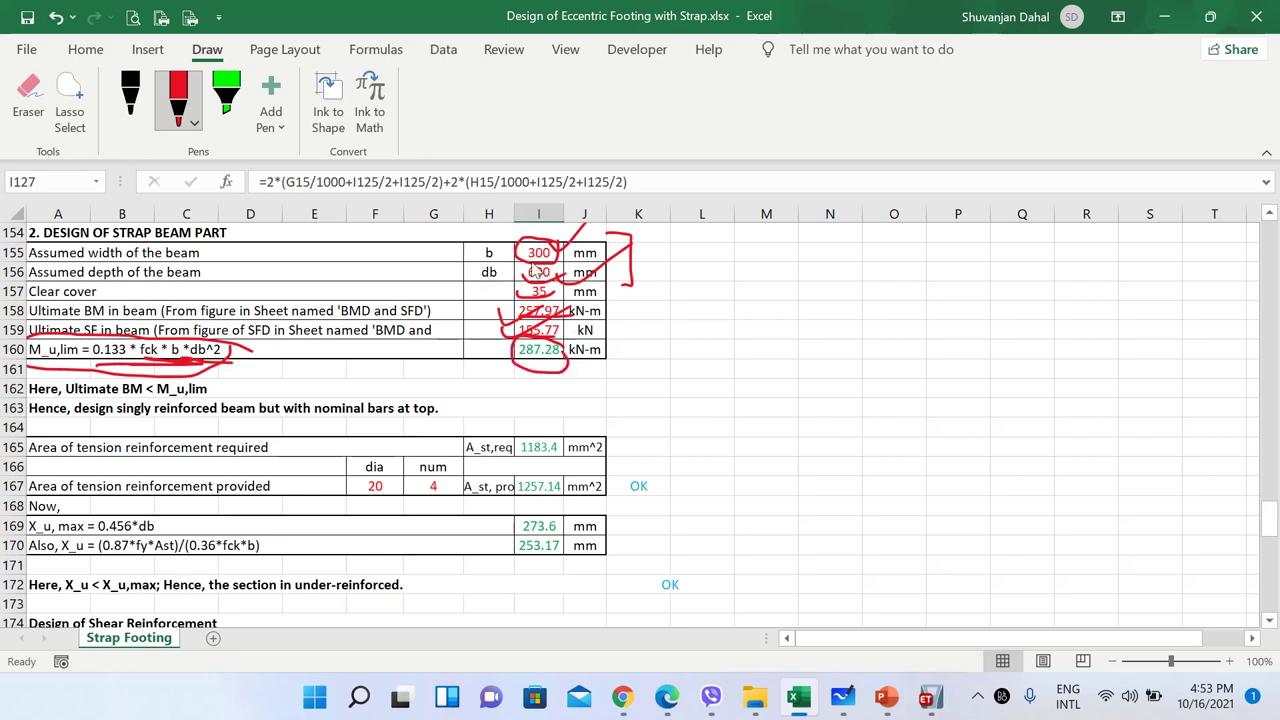
Bracket the b and db rows and underline "singly reinforced beam" in the strap beam conclusion.
mouse_move(453, 243)
left_mouse_down()
mouse_move(430, 252)
mouse_move(459, 293)
left_mouse_up()
left_click_drag(112, 424, 282, 424)
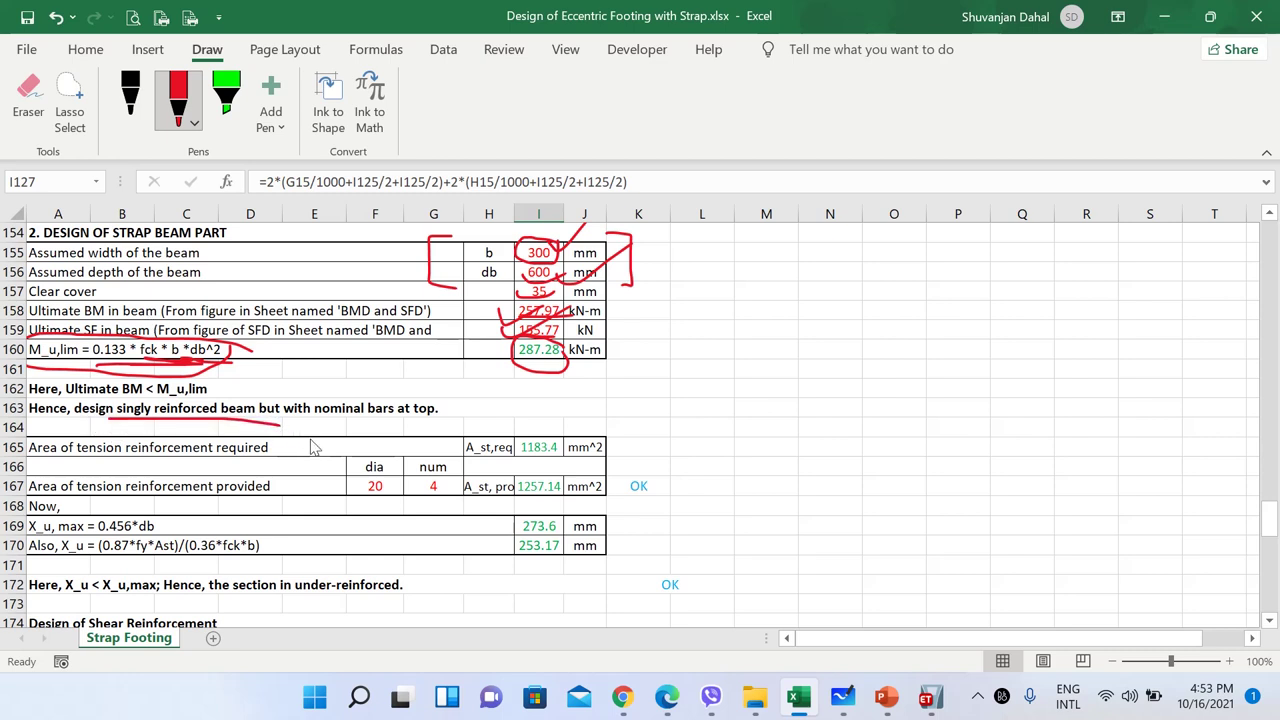
Circle the A_st,req reinforcement formula in the footing bending section again in red.
mouse_move(1270, 515)
left_mouse_down()
mouse_move(1275, 535)
mouse_move(1270, 526)
left_mouse_up()
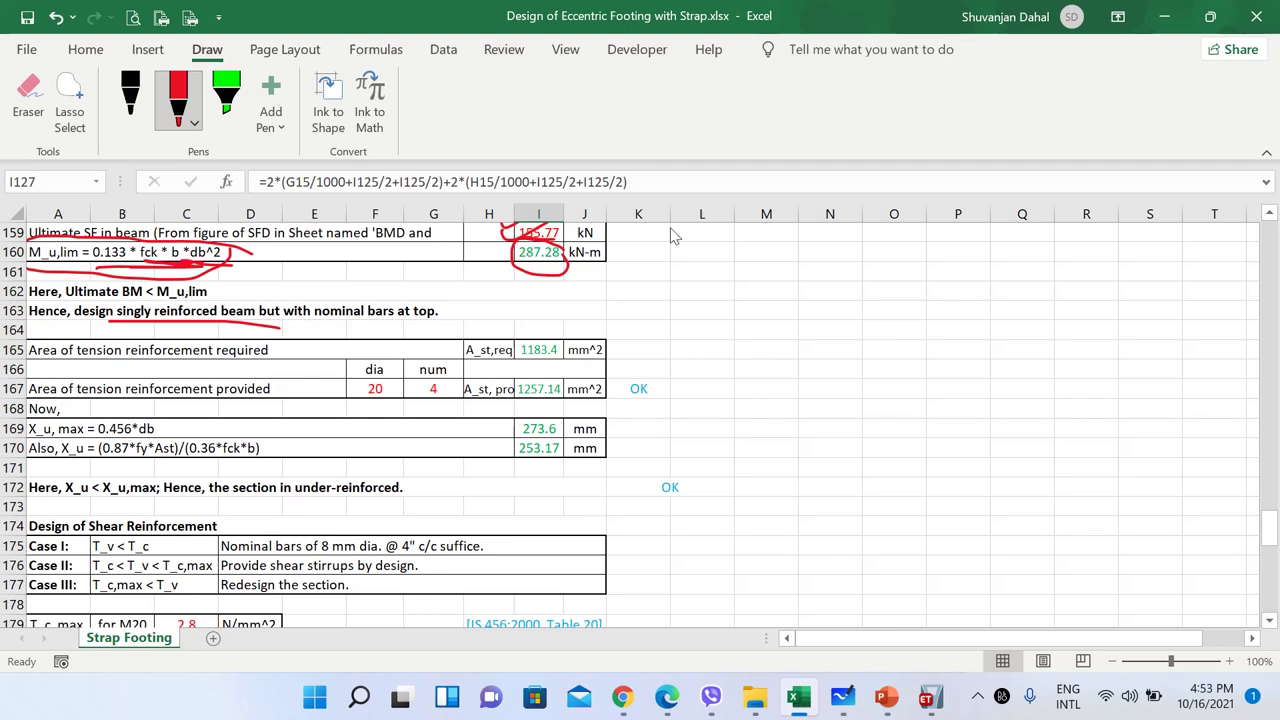
left_click_drag(1266, 528, 1268, 395)
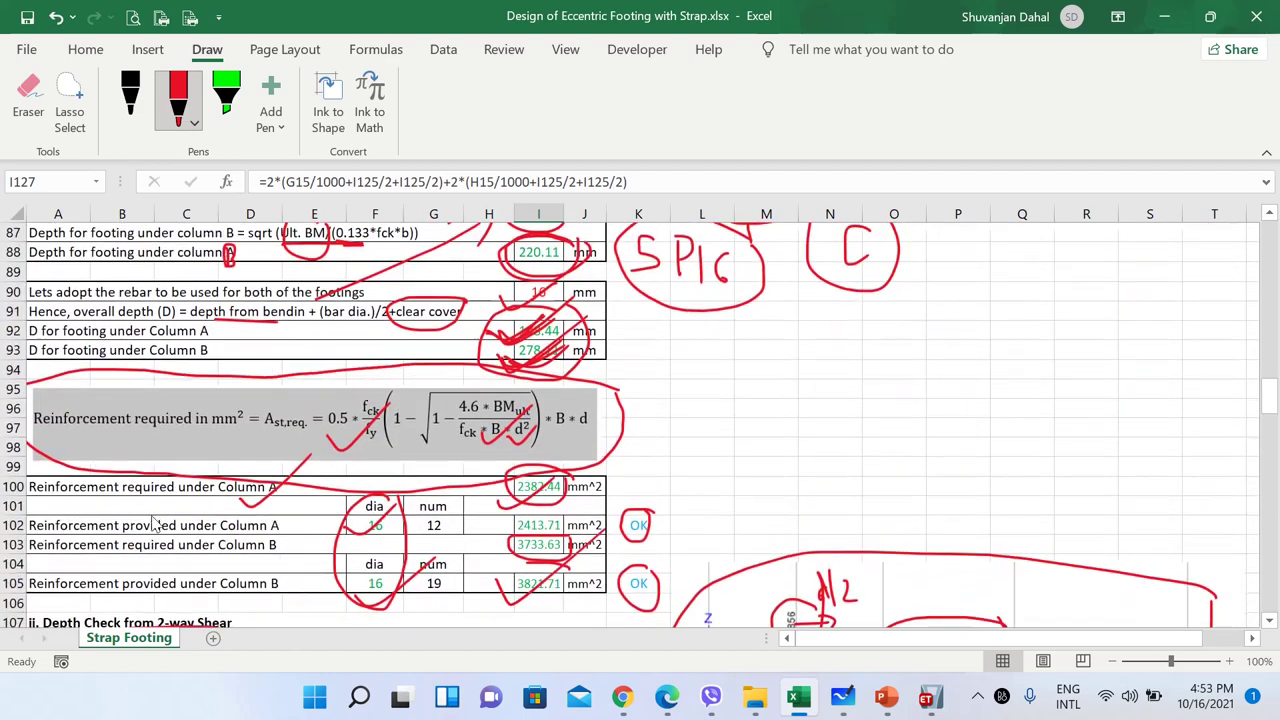
mouse_move(548, 426)
left_mouse_down()
mouse_move(535, 378)
mouse_move(213, 372)
mouse_move(45, 410)
mouse_move(262, 512)
mouse_move(520, 505)
mouse_move(618, 396)
left_mouse_up()
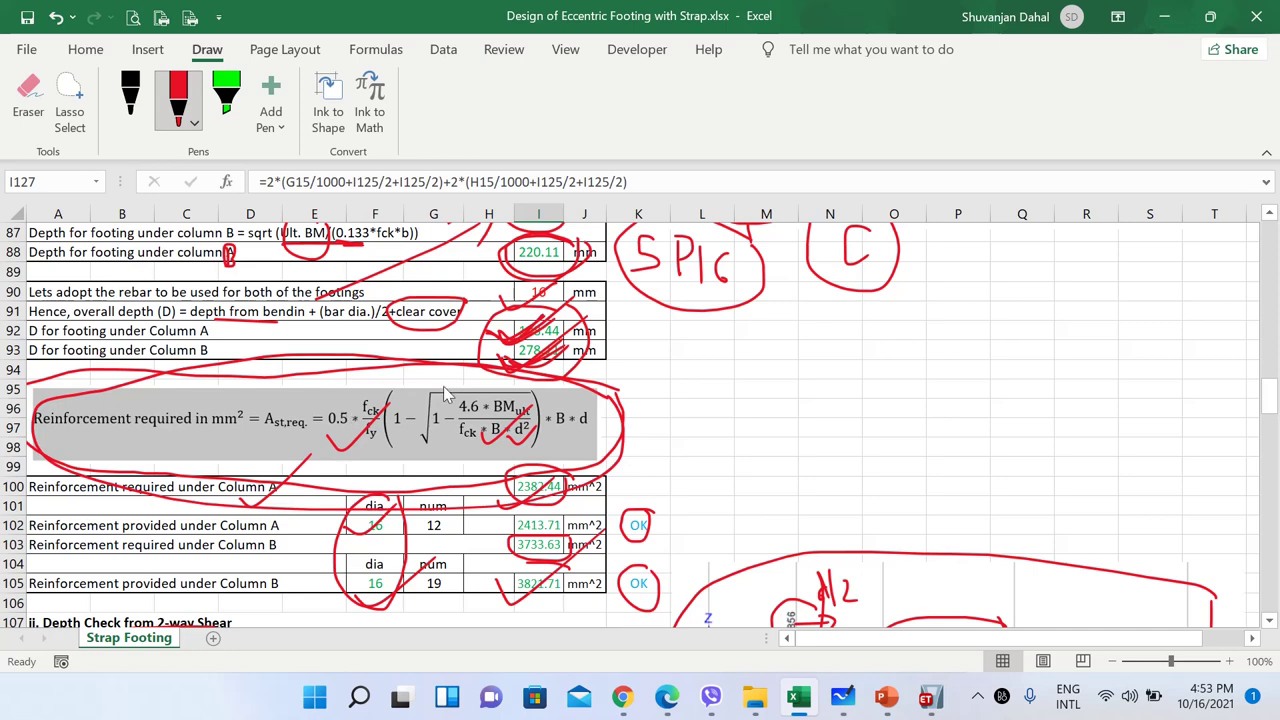
Circle the strap beam's required tension reinforcement area and the provided bar diameter and number of bars.
left_click_drag(1268, 395, 1269, 524)
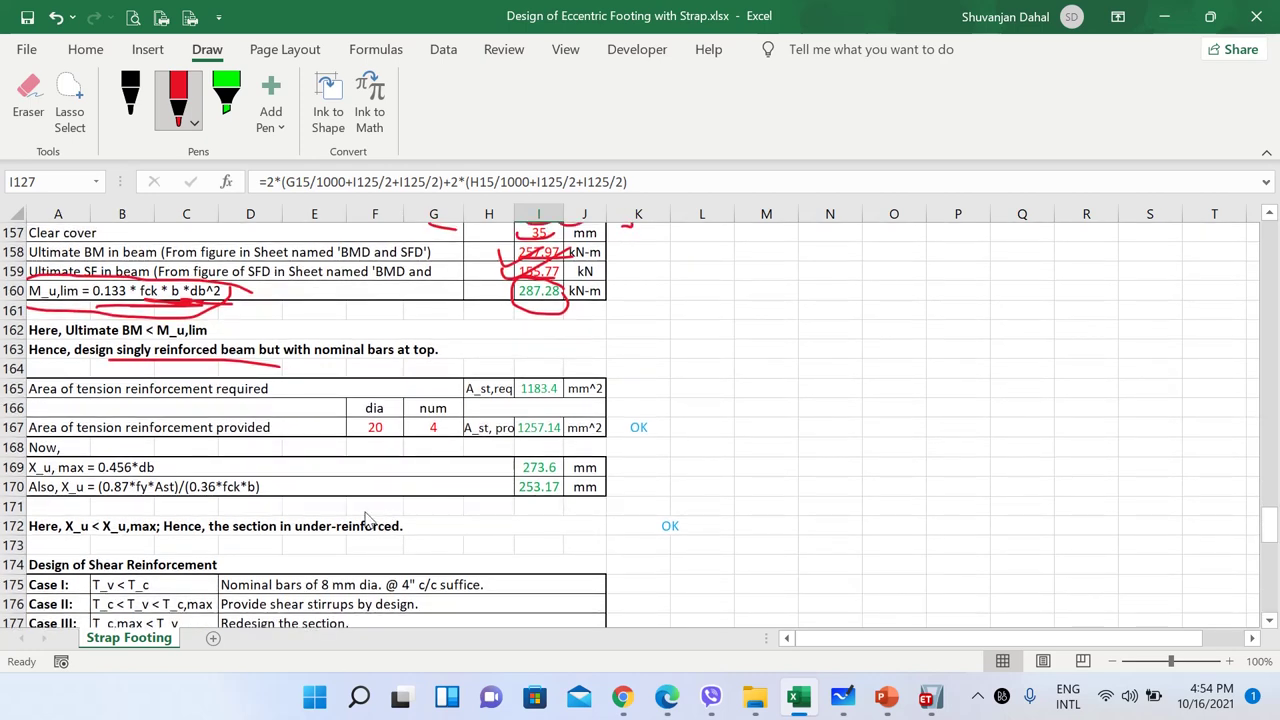
mouse_move(572, 378)
left_mouse_down()
mouse_move(520, 368)
mouse_move(537, 418)
mouse_move(562, 372)
mouse_move(572, 380)
left_mouse_up()
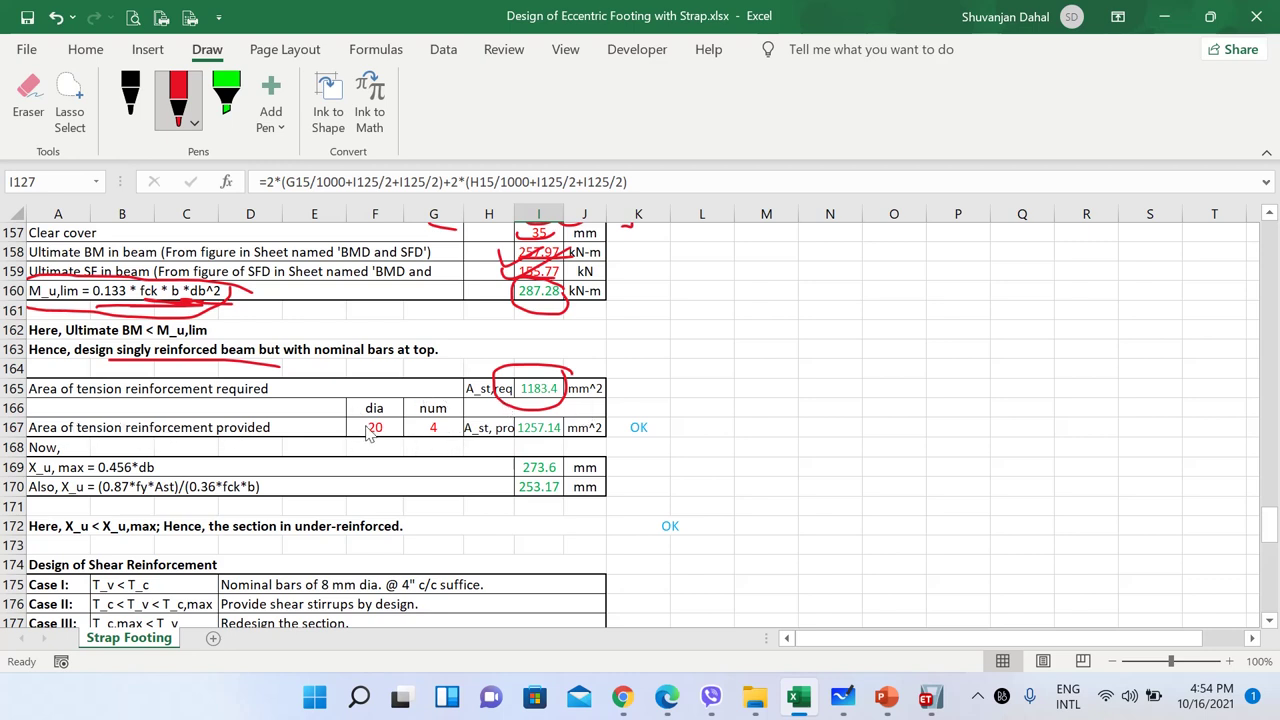
mouse_move(450, 414)
left_mouse_down()
mouse_move(420, 424)
mouse_move(446, 429)
mouse_move(362, 422)
mouse_move(400, 442)
mouse_move(380, 408)
left_mouse_up()
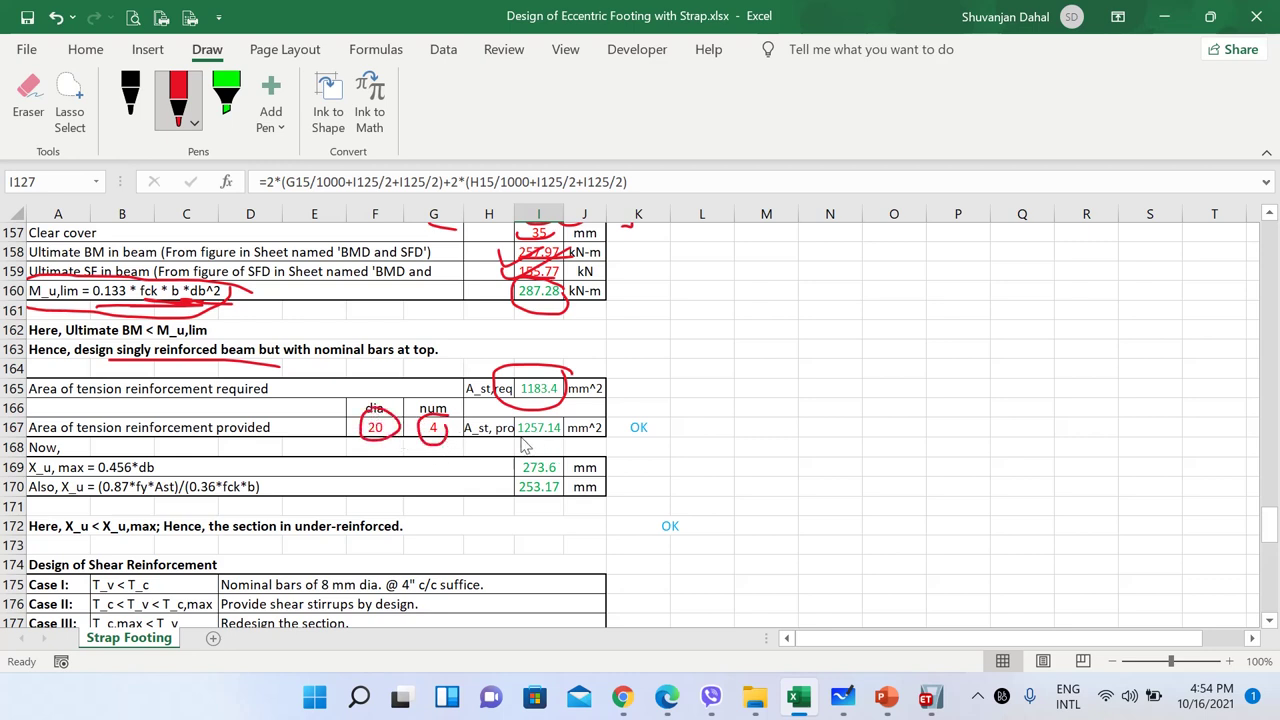
Underline the provided tension reinforcement area, tick the required area, and underline "singly reinforced" and "tension reinforcement" in red.
left_click_drag(521, 437, 571, 436)
left_click_drag(562, 396, 692, 270)
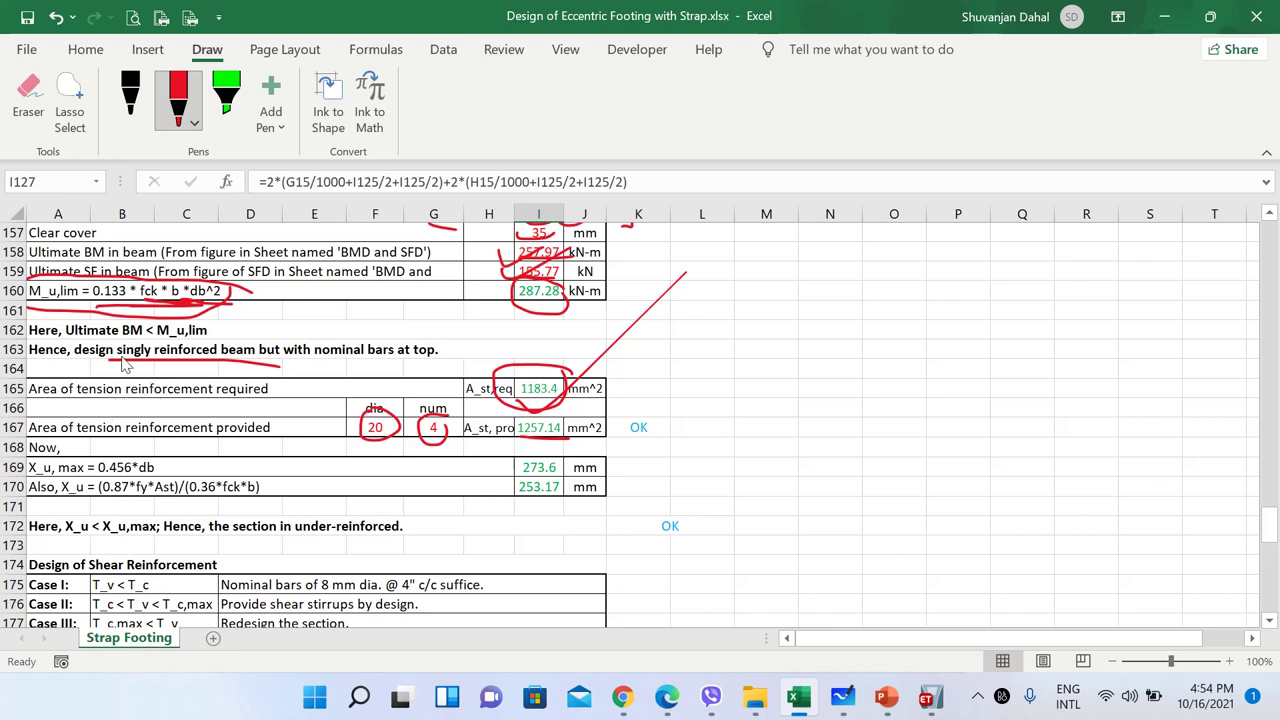
left_click_drag(120, 356, 226, 356)
left_click_drag(80, 404, 182, 405)
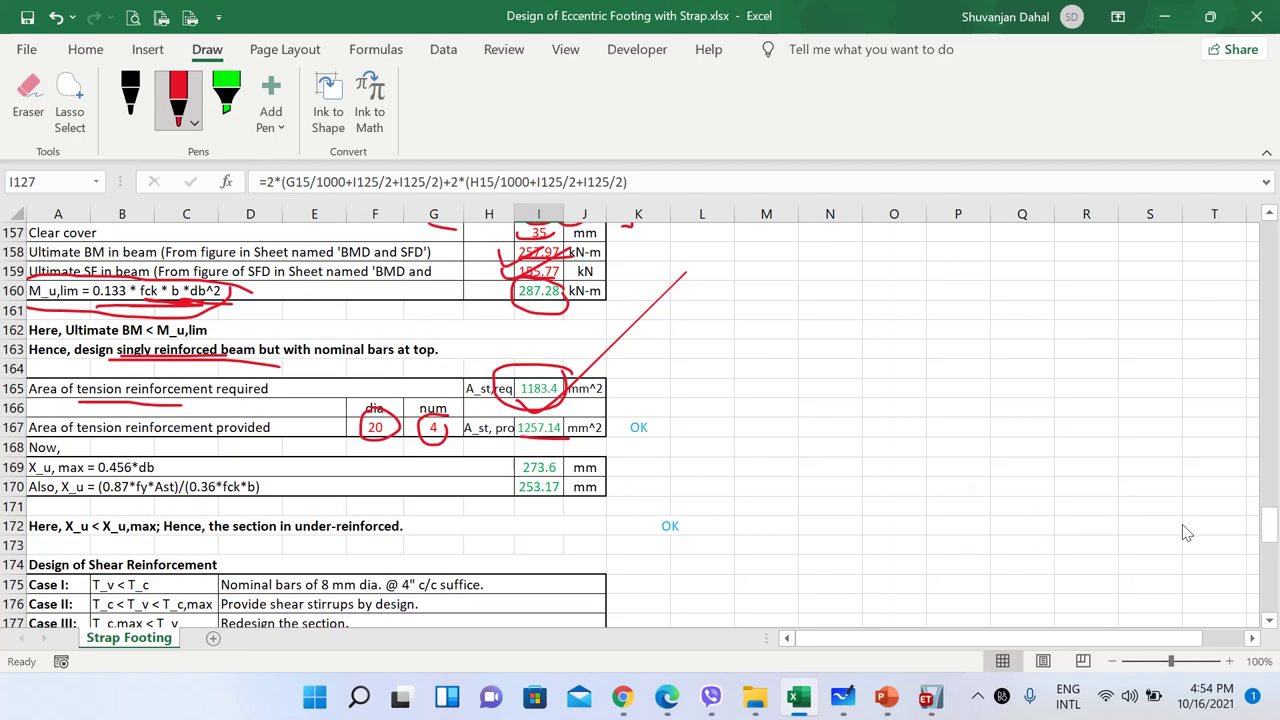
Circle the strap beam portion of the bending moment diagram again and sketch a beam below it with paired top and bottom lines.
left_click_drag(1268, 527, 1270, 366)
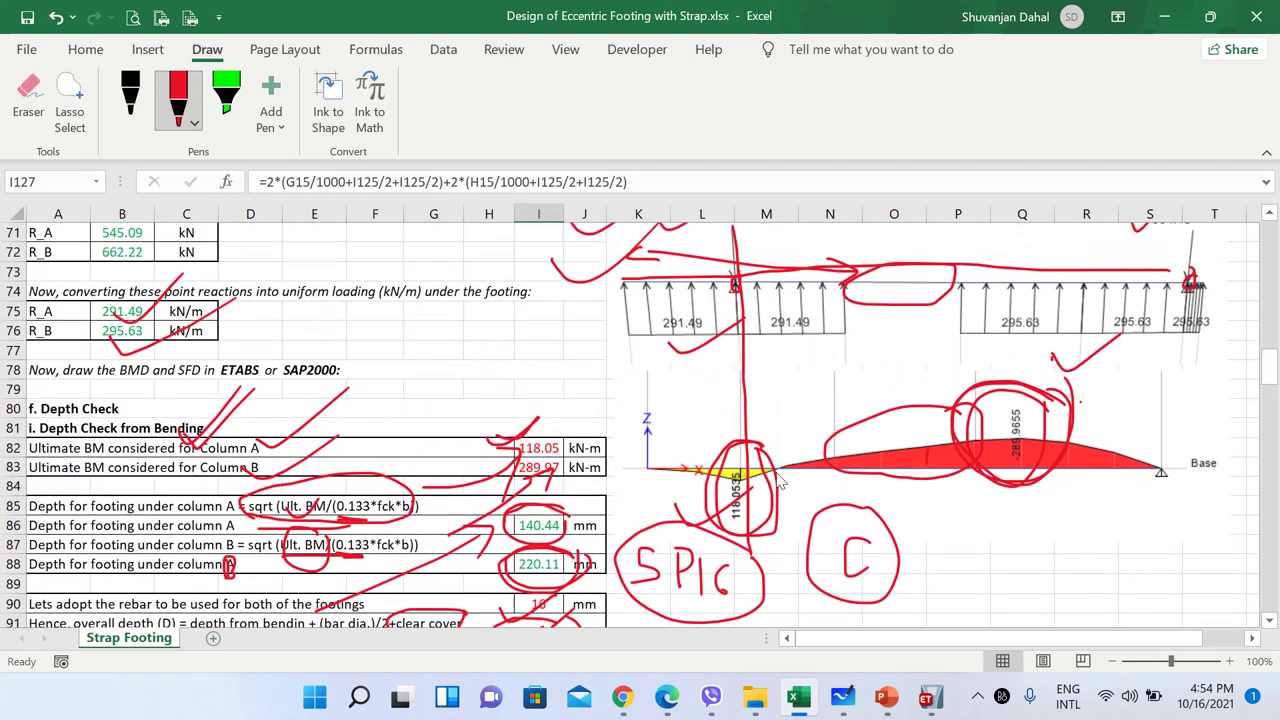
mouse_move(982, 438)
left_mouse_down()
mouse_move(965, 402)
mouse_move(836, 428)
mouse_move(945, 495)
mouse_move(952, 408)
mouse_move(832, 445)
mouse_move(972, 432)
mouse_move(960, 405)
left_mouse_up()
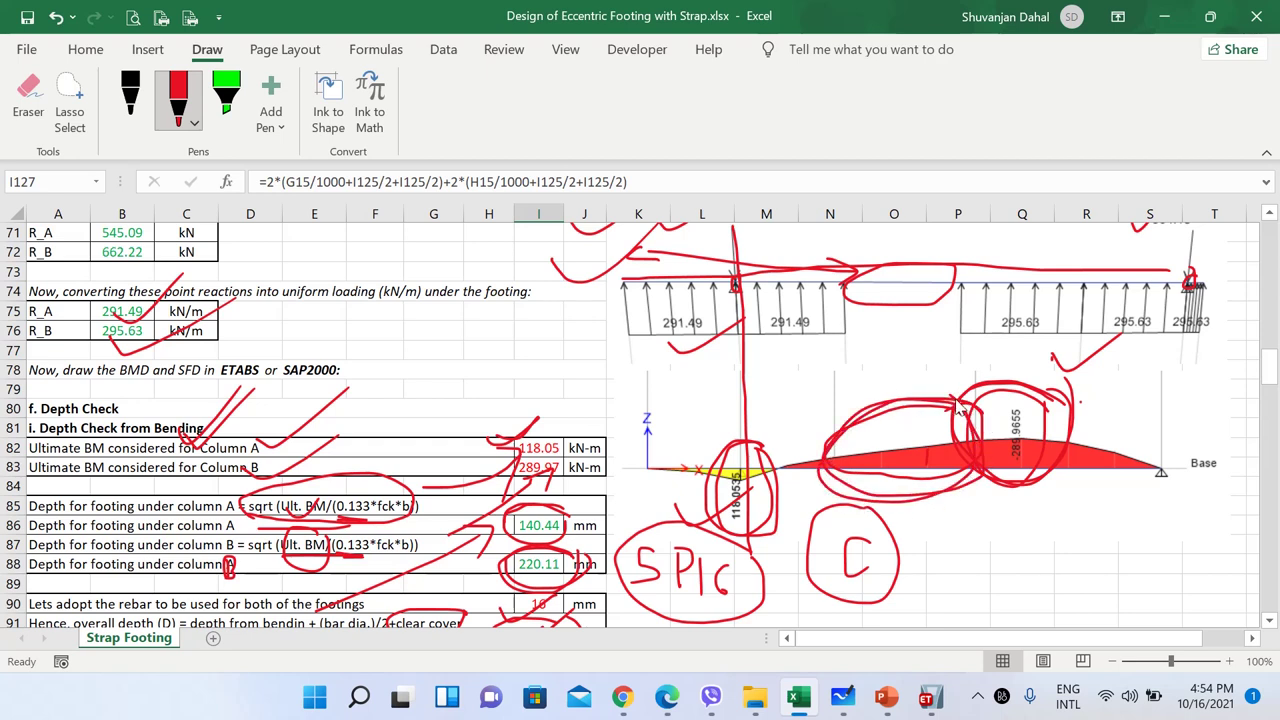
left_click_drag(962, 525, 1113, 525)
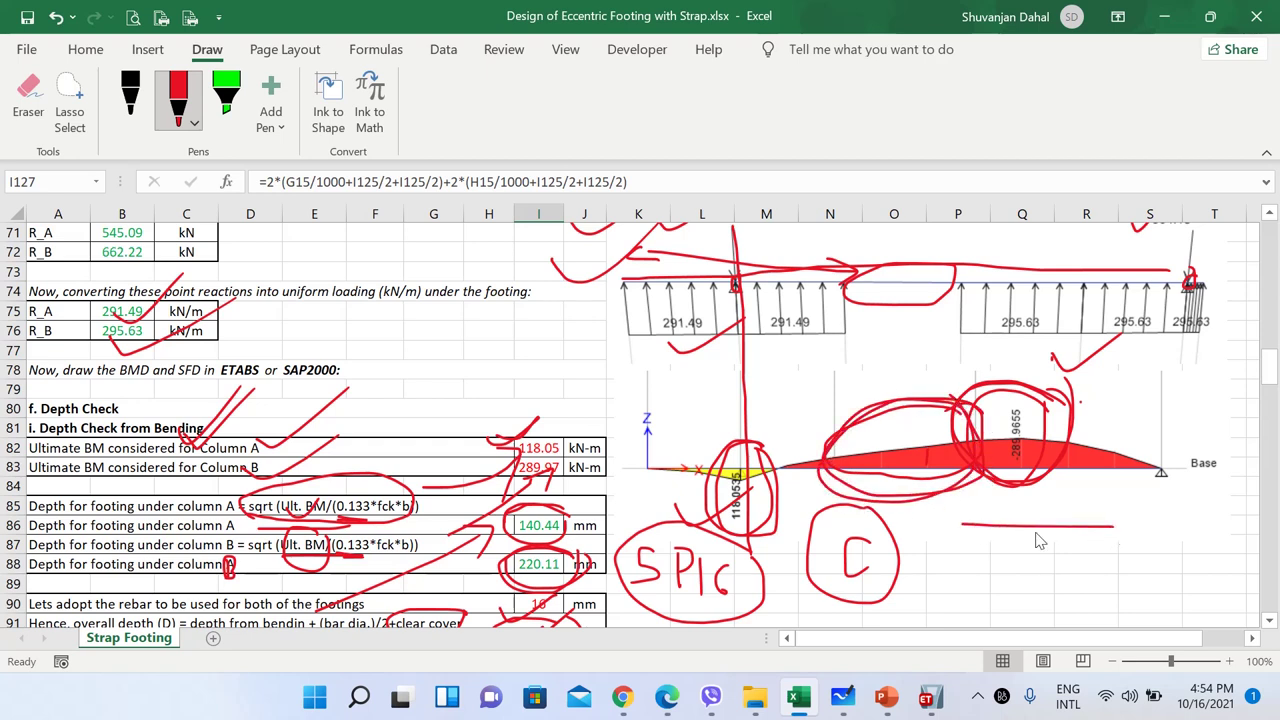
left_click_drag(958, 593, 1140, 591)
left_click_drag(963, 540, 1117, 541)
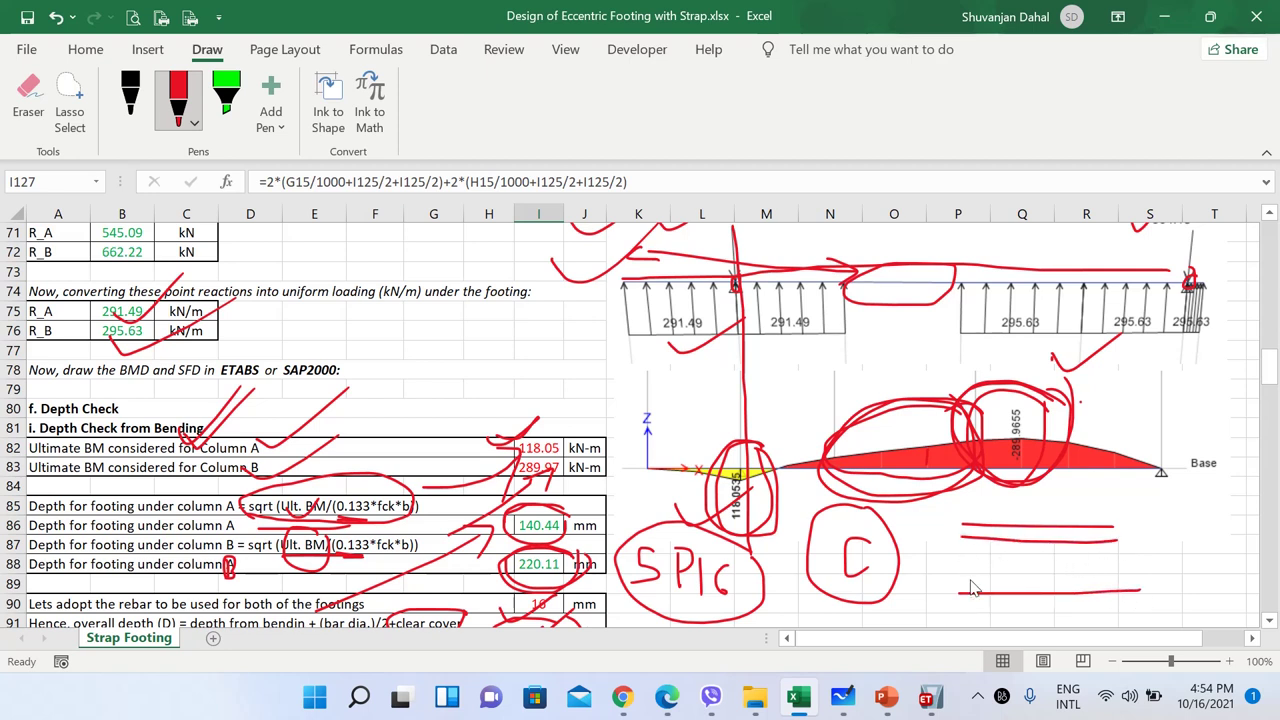
left_click_drag(966, 579, 1129, 578)
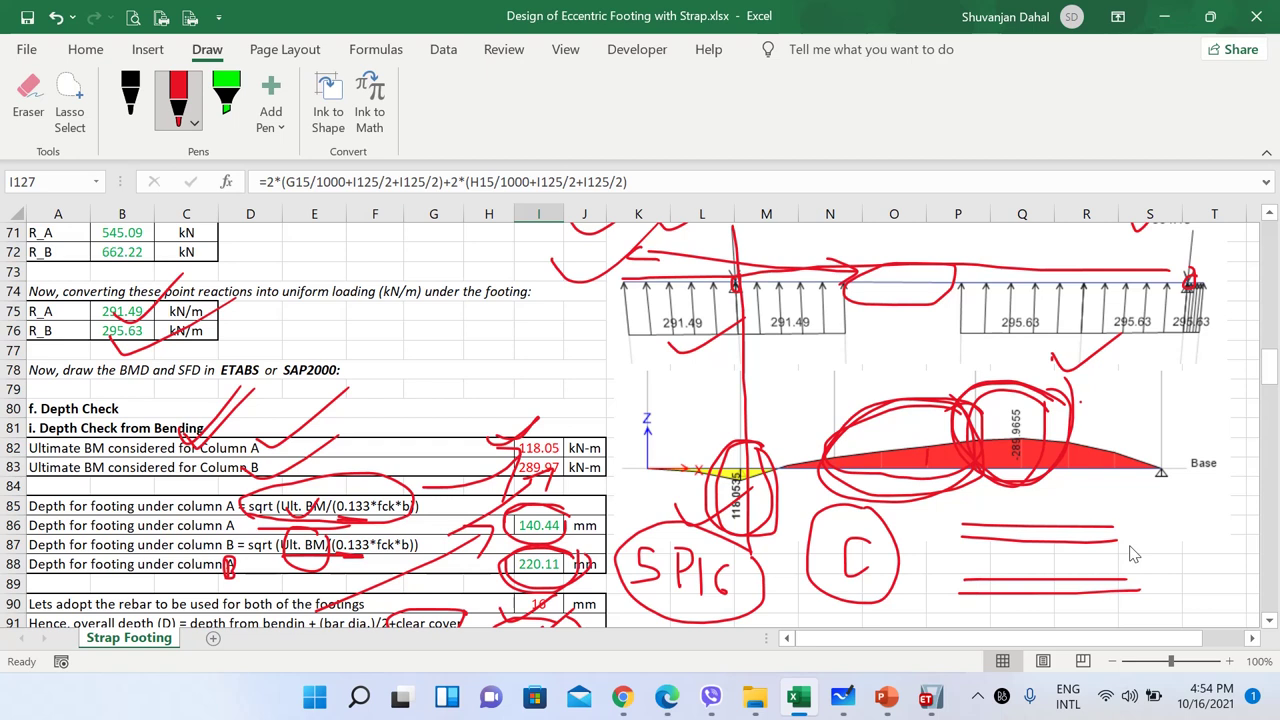
Tick the circled strap beam moment region and draw curved bending lines with short marks over the beam sketch below.
left_click_drag(841, 442, 960, 398)
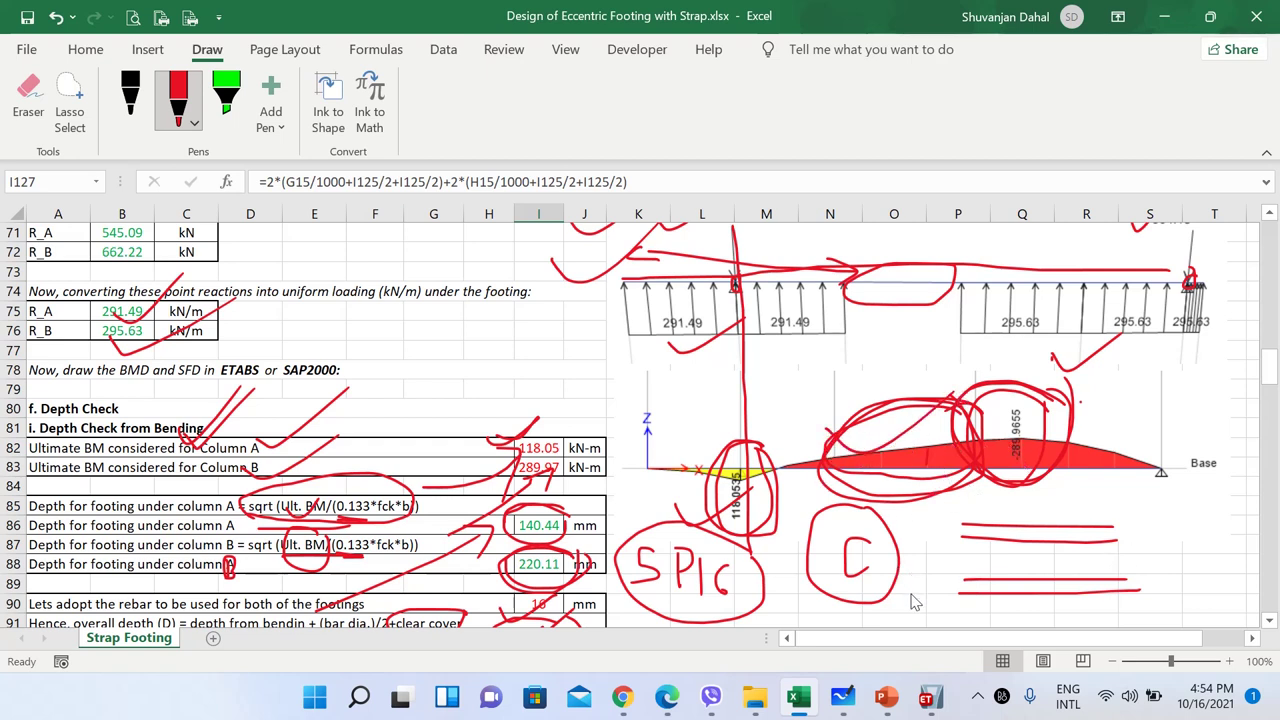
mouse_move(892, 618)
left_mouse_down()
mouse_move(1052, 503)
mouse_move(1248, 582)
mouse_move(1006, 565)
mouse_move(1207, 608)
mouse_move(1210, 620)
left_mouse_up()
mouse_move(982, 510)
left_mouse_down()
mouse_move(1090, 488)
mouse_move(1052, 512)
left_mouse_up()
left_click_drag(1040, 565, 1077, 566)
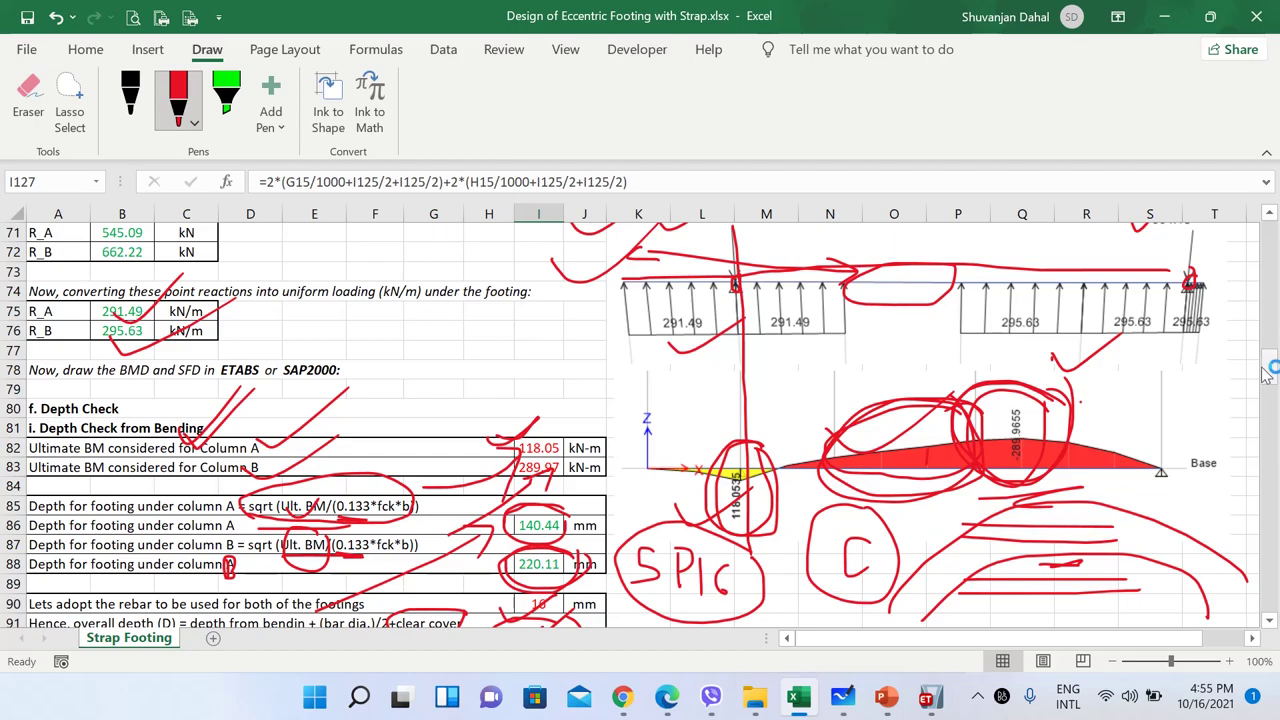
Sketch a beam beside the strap beam's tension reinforcement rows, with top and bottom edges and bar lines near the bottom.
left_click_drag(1276, 368, 1230, 534)
scroll(1230, 534, "down", 1)
left_click_drag(767, 302, 952, 304)
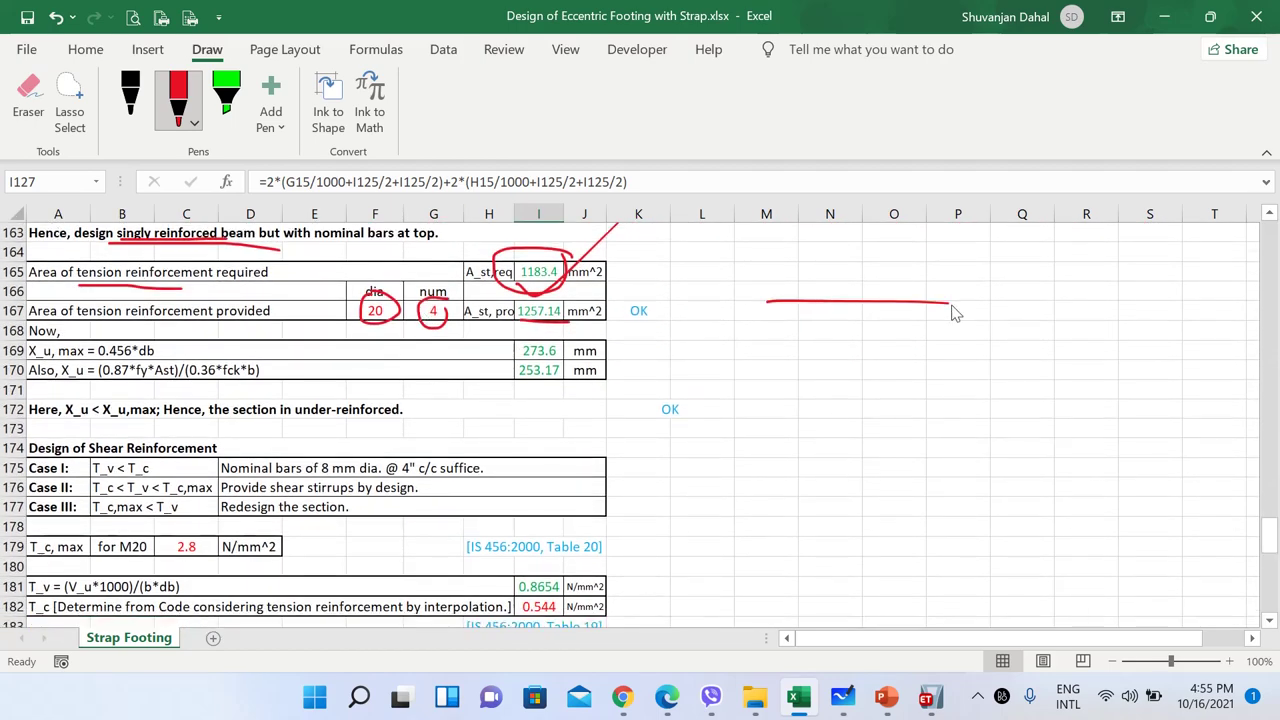
left_click_drag(767, 370, 991, 370)
left_click_drag(781, 359, 975, 362)
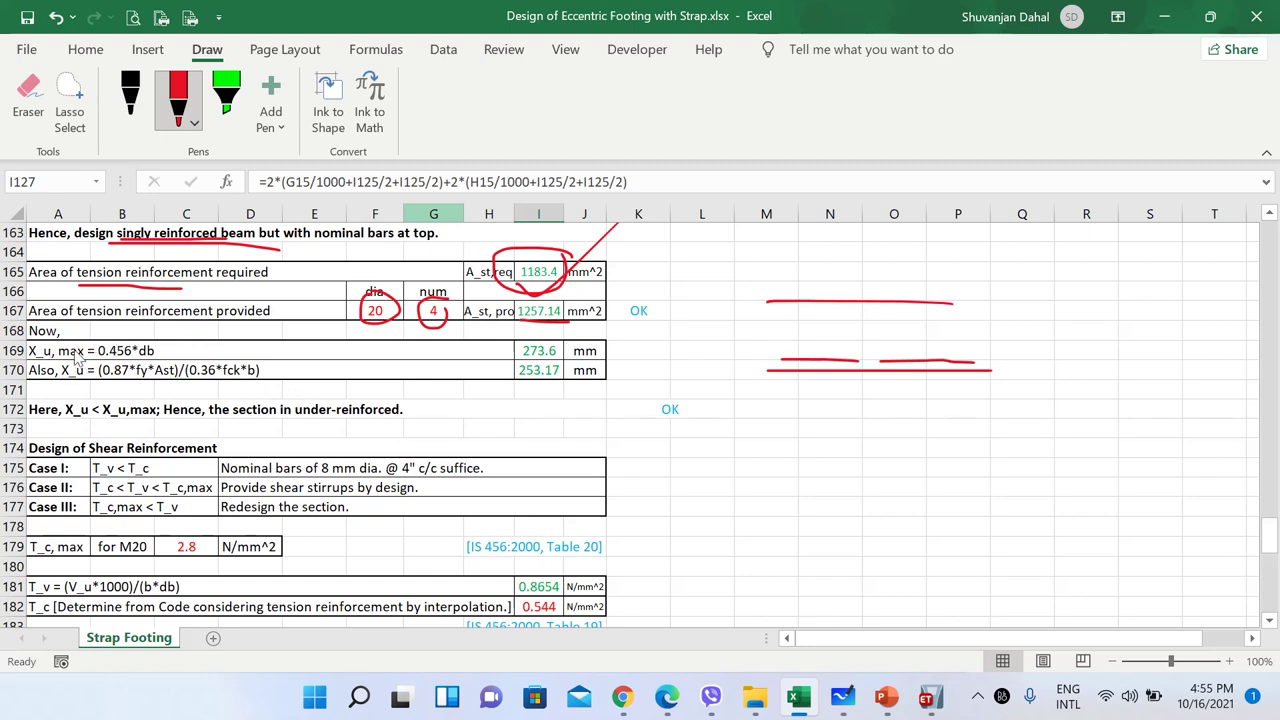
Circle the X_u,max and X_u formulas and their calculated values in red.
mouse_move(170, 340)
left_mouse_down()
mouse_move(28, 341)
mouse_move(88, 358)
mouse_move(168, 342)
left_mouse_up()
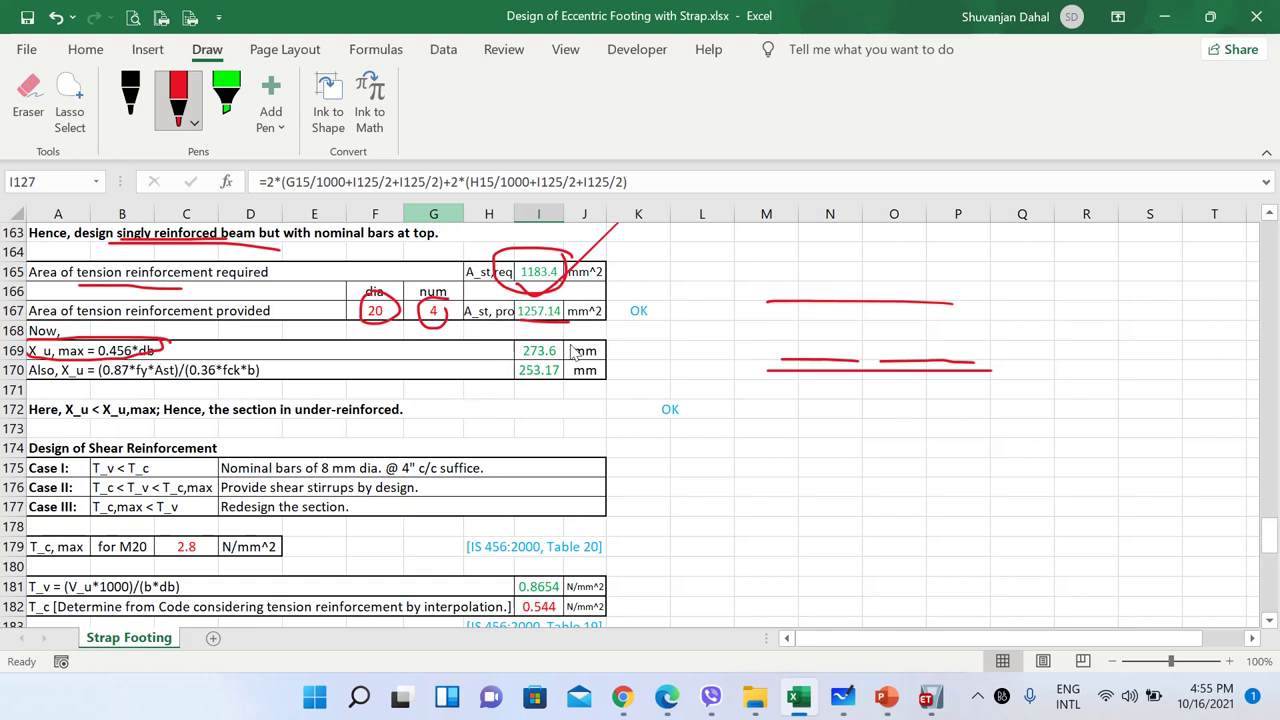
mouse_move(575, 344)
left_mouse_down()
mouse_move(512, 340)
mouse_move(550, 362)
mouse_move(568, 338)
left_mouse_up()
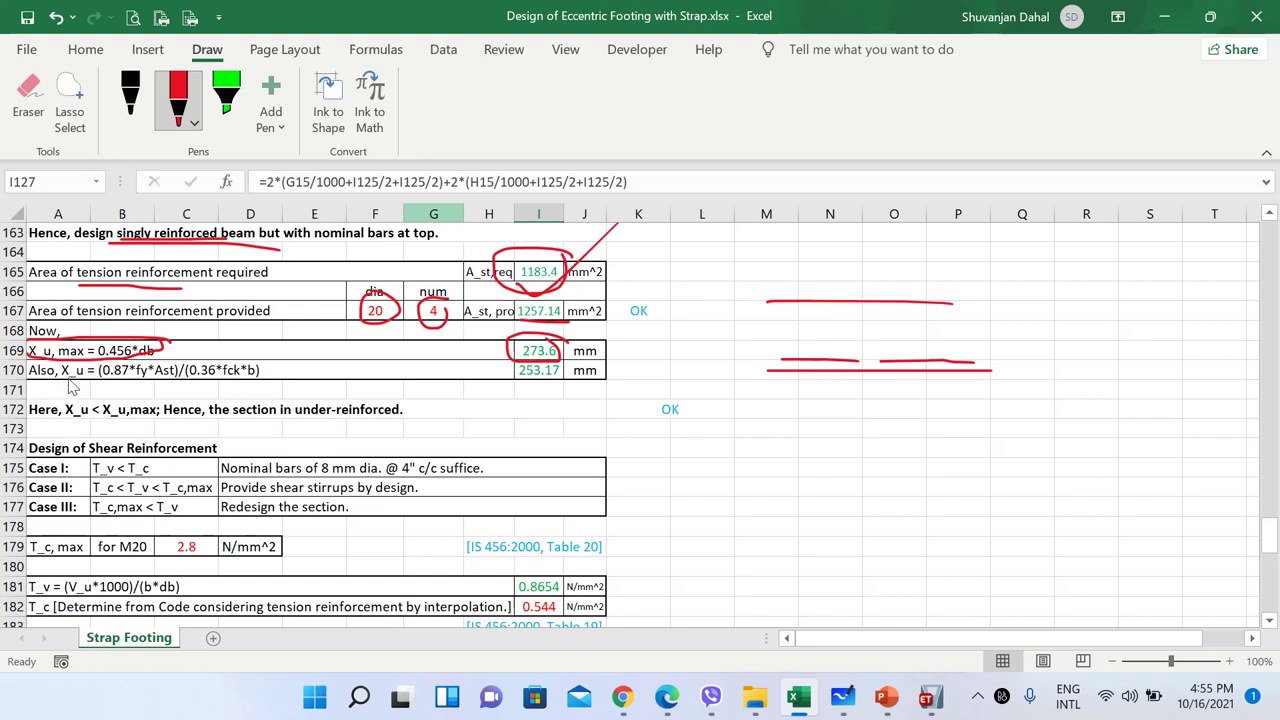
mouse_move(66, 380)
left_mouse_down()
mouse_move(250, 393)
mouse_move(270, 358)
mouse_move(82, 358)
mouse_move(60, 392)
left_mouse_up()
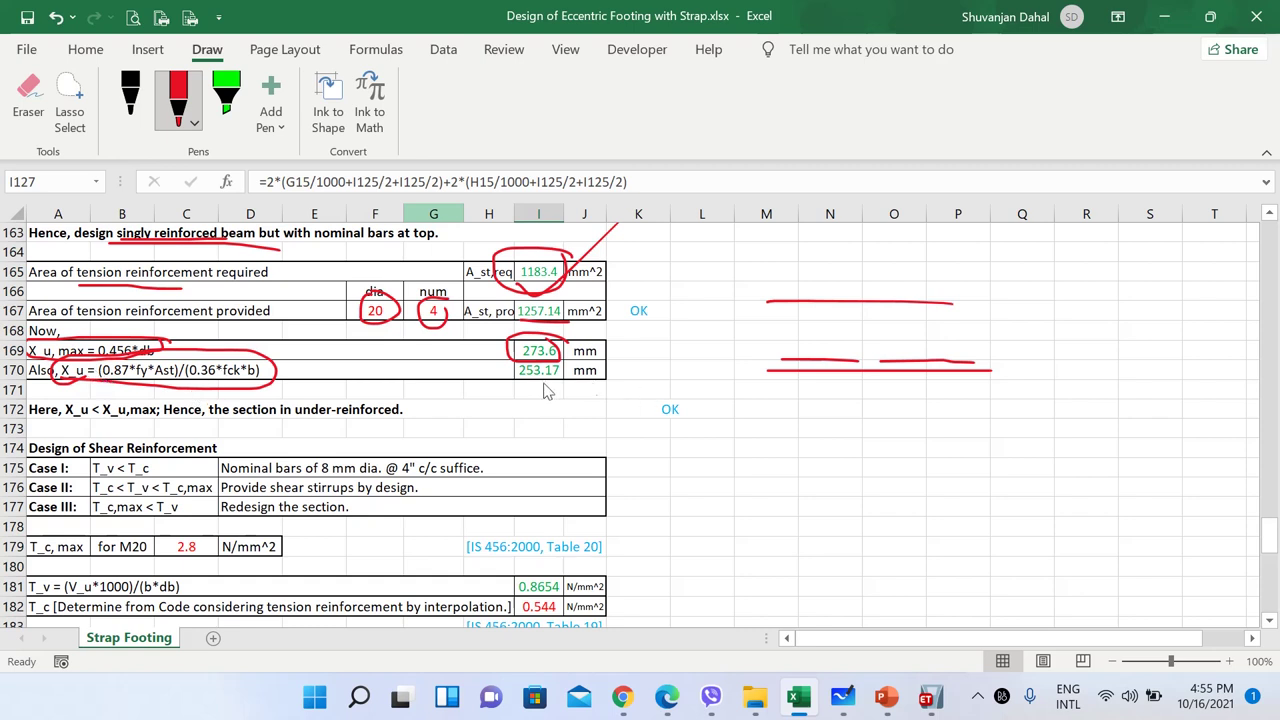
mouse_move(576, 383)
left_mouse_down()
mouse_move(517, 371)
mouse_move(572, 390)
left_mouse_up()
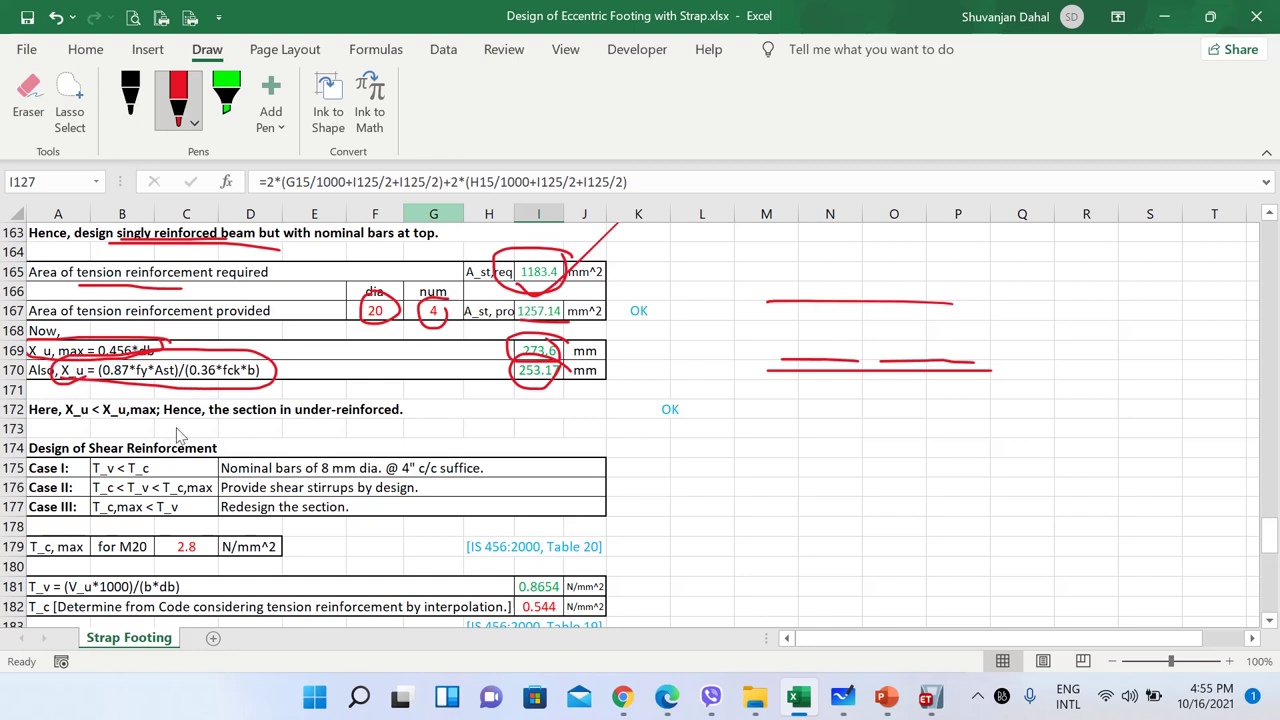
Circle the under-reinforced section conclusion and scribble over the bottom bar lines of the beam sketch.
mouse_move(168, 428)
left_mouse_down()
mouse_move(272, 453)
mouse_move(415, 410)
mouse_move(210, 382)
mouse_move(185, 445)
mouse_move(205, 440)
left_mouse_up()
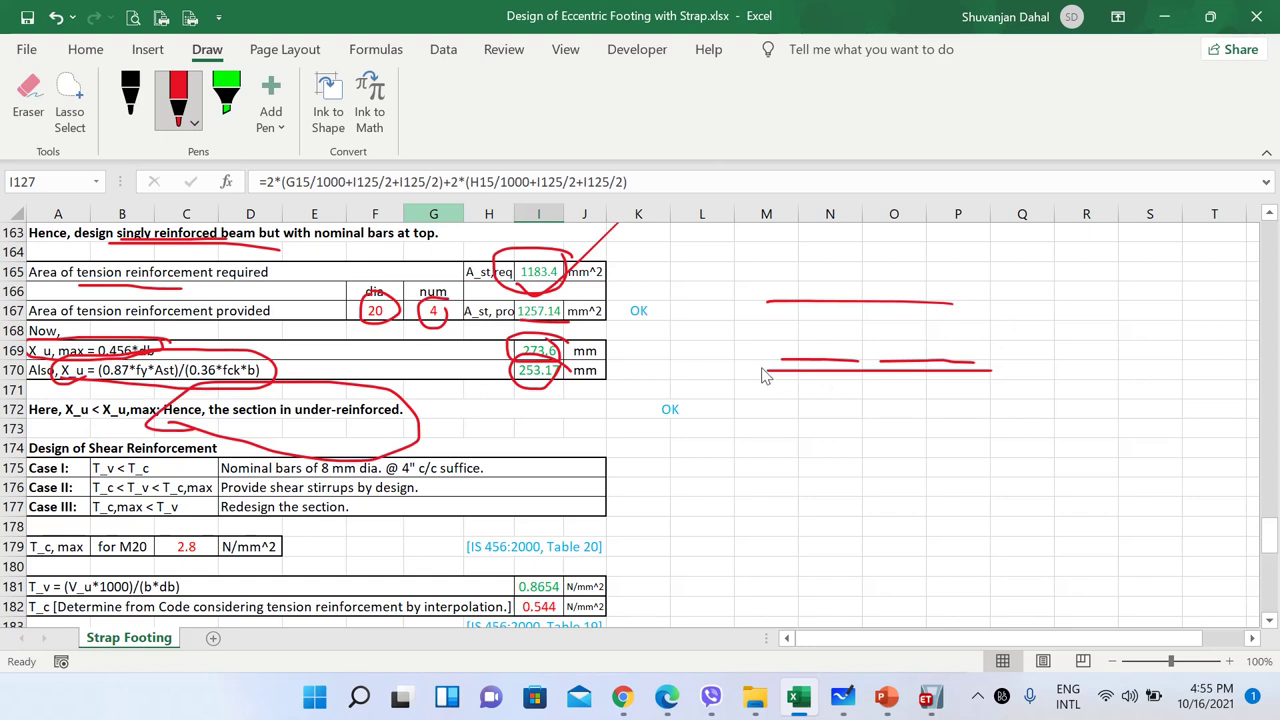
mouse_move(784, 358)
left_mouse_down()
mouse_move(975, 362)
mouse_move(820, 373)
mouse_move(905, 352)
left_mouse_up()
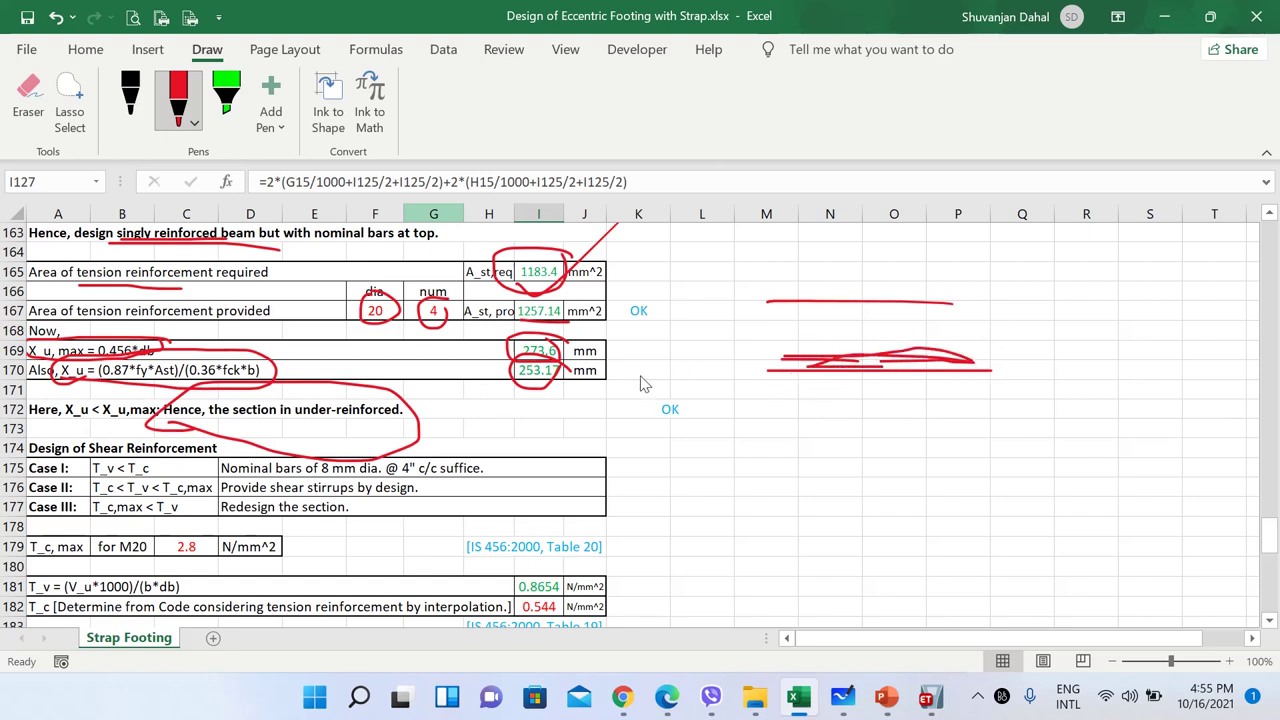
Underline and circle T_v, T_c and T_c,max in the Design of Shear Reinforcement case table.
left_click_drag(1275, 508, 1274, 540)
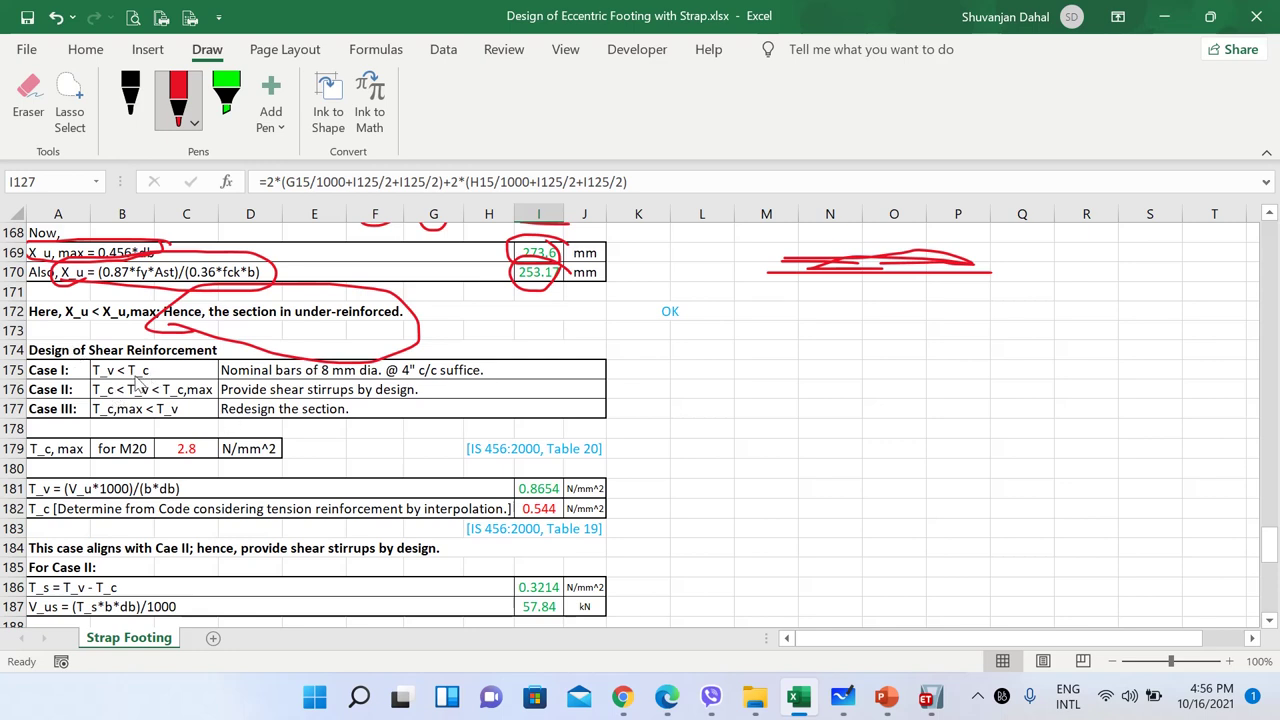
mouse_move(93, 378)
left_mouse_down()
mouse_move(152, 397)
mouse_move(127, 422)
left_mouse_up()
mouse_move(120, 366)
left_mouse_down()
mouse_move(94, 360)
mouse_move(84, 390)
mouse_move(118, 380)
mouse_move(115, 364)
left_mouse_up()
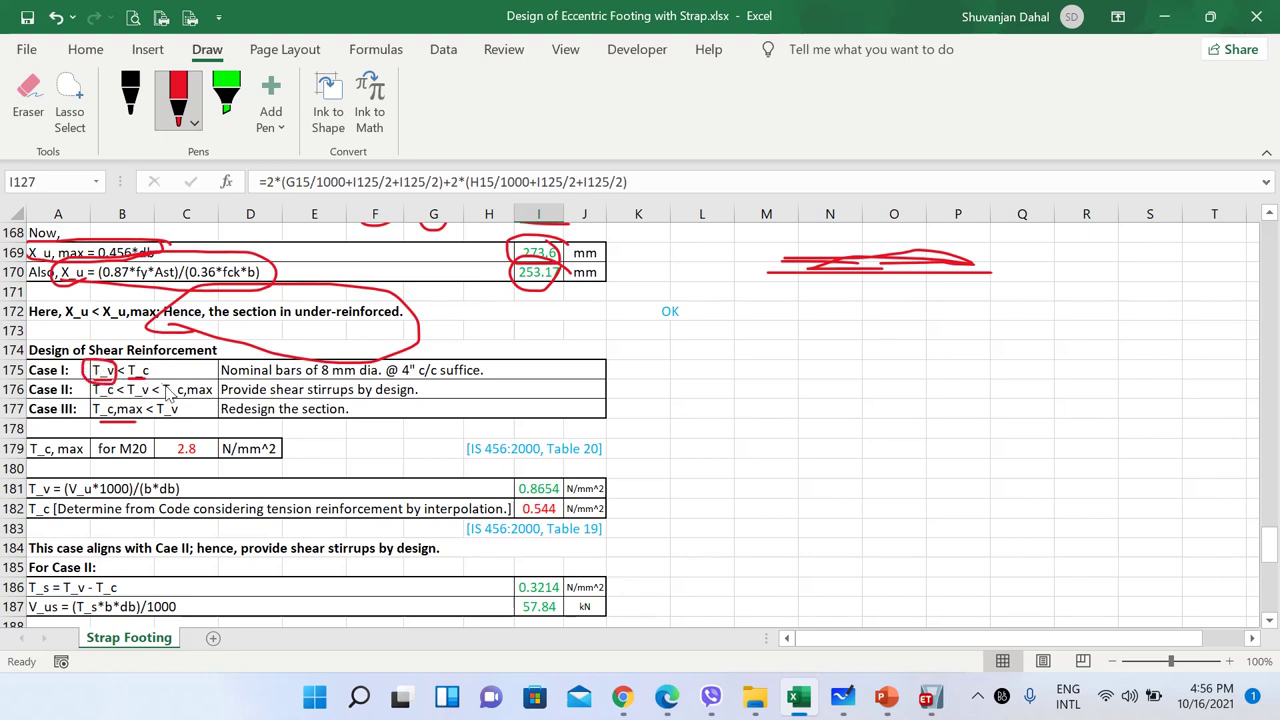
mouse_move(133, 368)
left_mouse_down()
mouse_move(138, 380)
mouse_move(148, 364)
left_mouse_up()
mouse_move(145, 418)
left_mouse_down()
mouse_move(92, 412)
mouse_move(146, 422)
mouse_move(138, 404)
left_mouse_up()
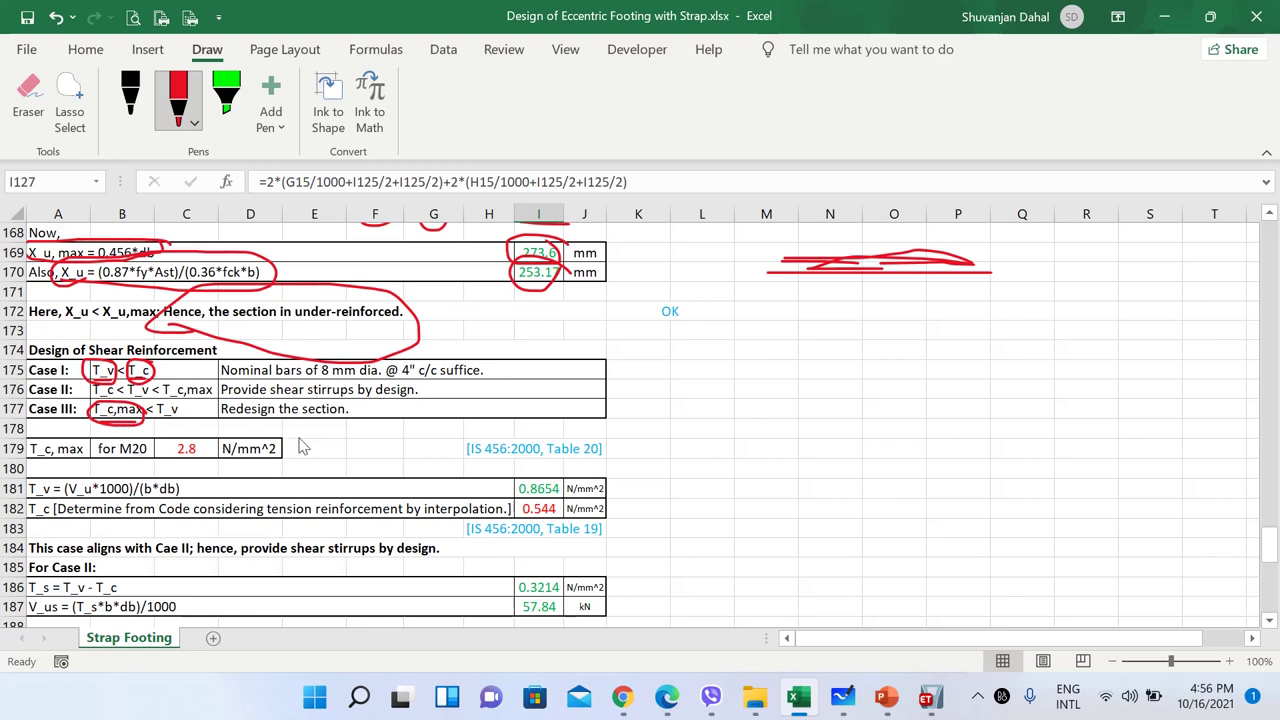
Circle the T_c,max row for M20 and its value, and circle the IS 456:2000, Table 19 reference.
mouse_move(310, 438)
left_mouse_down()
mouse_move(150, 427)
mouse_move(34, 446)
mouse_move(120, 482)
mouse_move(296, 462)
mouse_move(300, 438)
left_mouse_up()
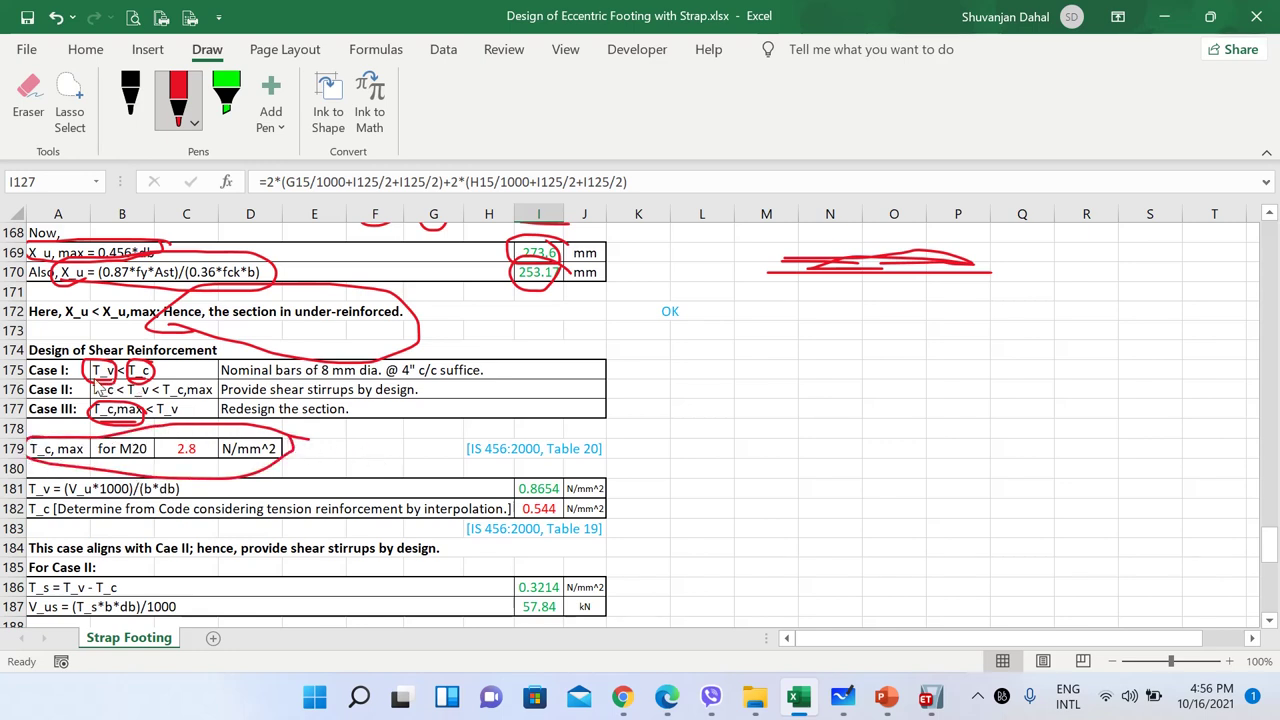
left_click_drag(108, 370, 88, 374)
mouse_move(616, 526)
left_mouse_down()
mouse_move(472, 521)
mouse_move(555, 566)
mouse_move(613, 545)
mouse_move(607, 521)
left_mouse_up()
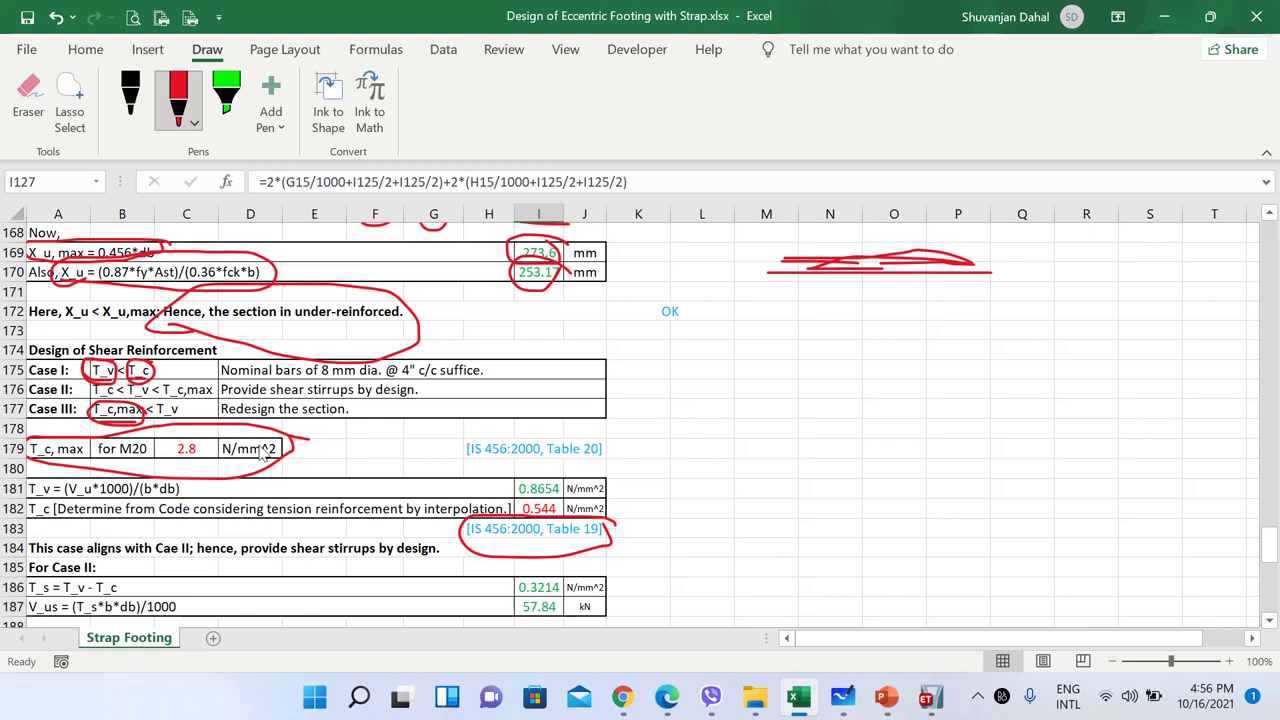
left_click_drag(212, 446, 206, 445)
Circle the calculated T_v and T_c values, underline the T_c label, and re-circle the T_c,max value for M20.
mouse_move(570, 488)
left_mouse_down()
mouse_move(521, 478)
mouse_move(540, 510)
mouse_move(566, 476)
left_mouse_up()
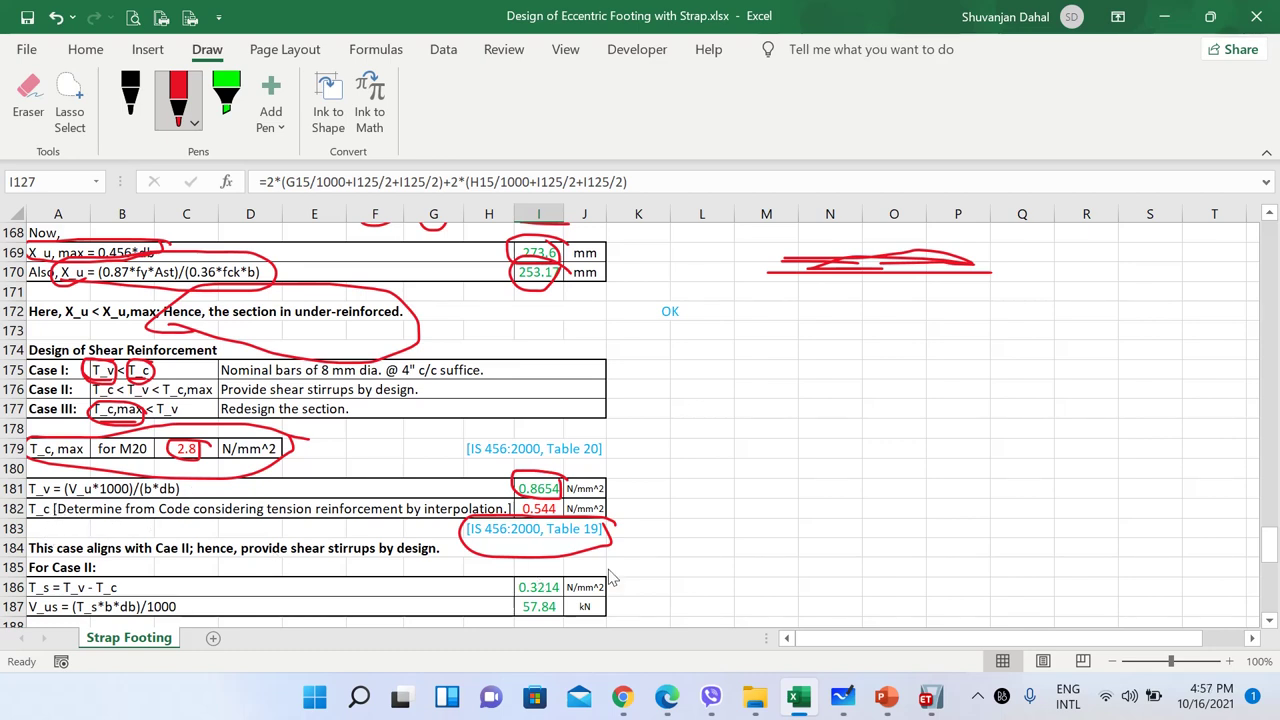
mouse_move(558, 507)
left_mouse_down()
mouse_move(514, 522)
mouse_move(564, 526)
mouse_move(568, 502)
left_mouse_up()
left_click_drag(30, 518, 54, 516)
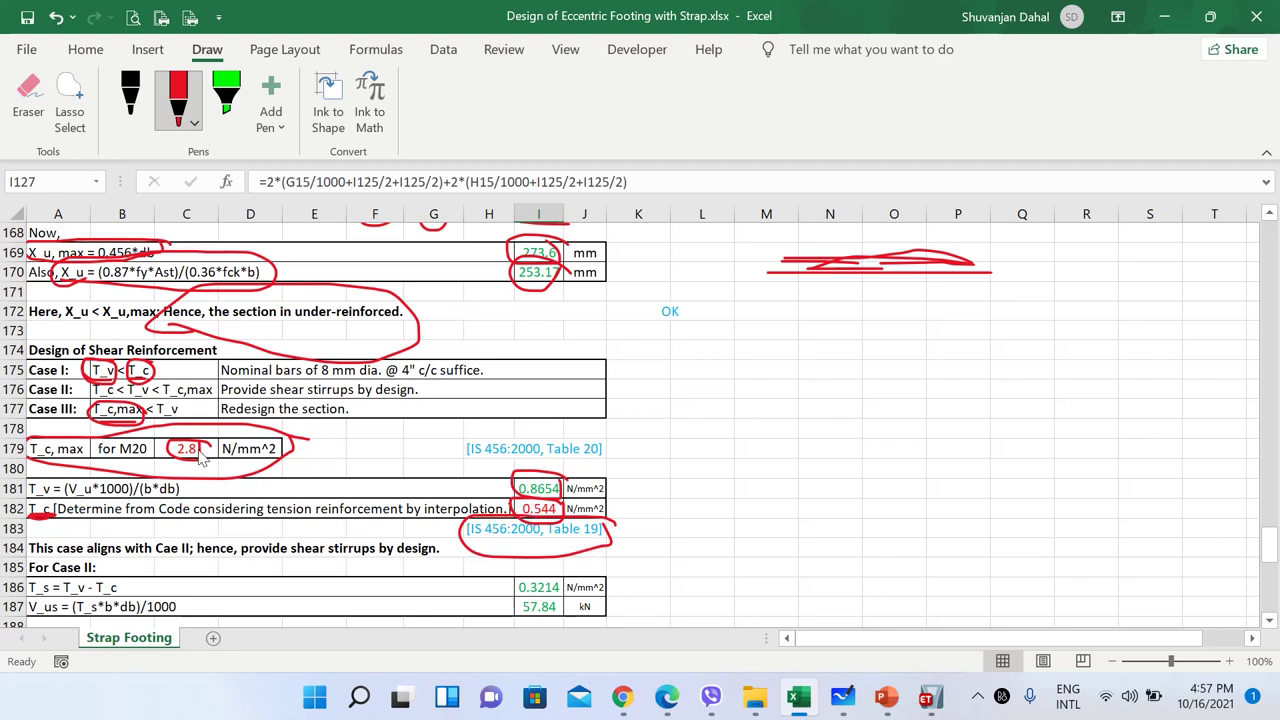
mouse_move(210, 447)
left_mouse_down()
mouse_move(168, 462)
mouse_move(200, 430)
left_mouse_up()
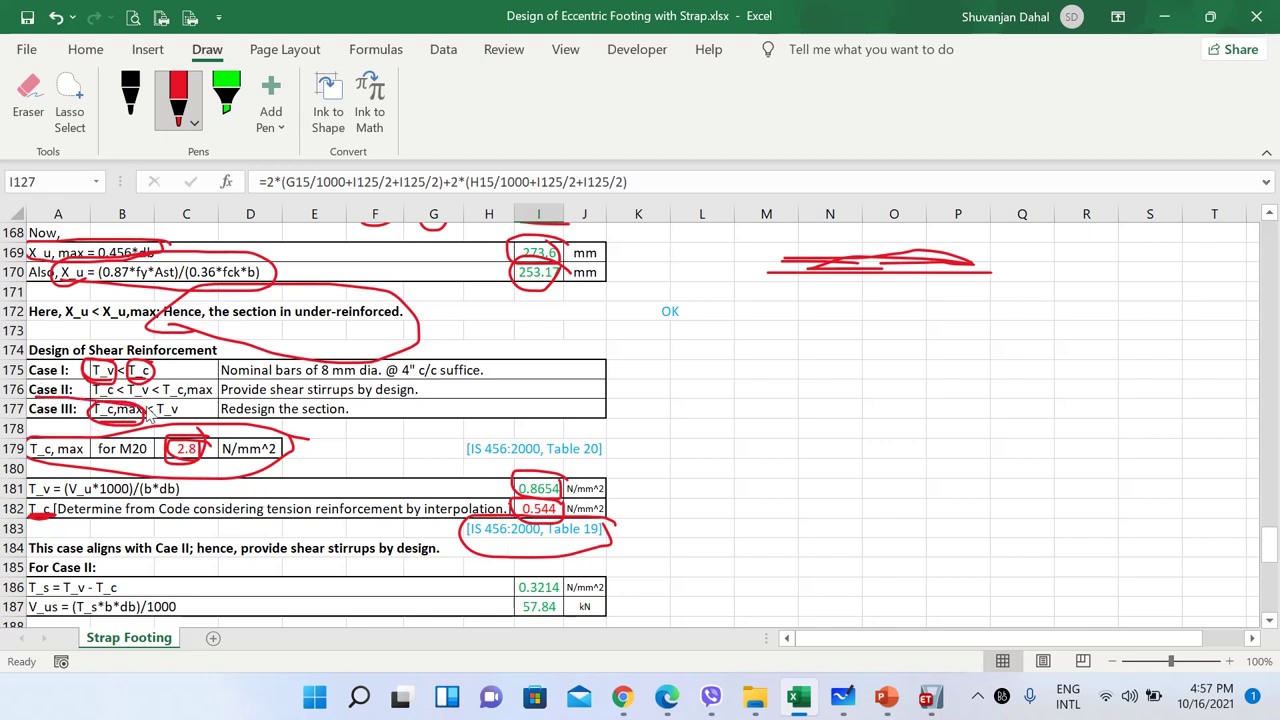
Underline the Case I and Case II rows, and circle Case III's T_c,max < T_v condition and "Redesign the section".
left_click_drag(147, 417, 466, 410)
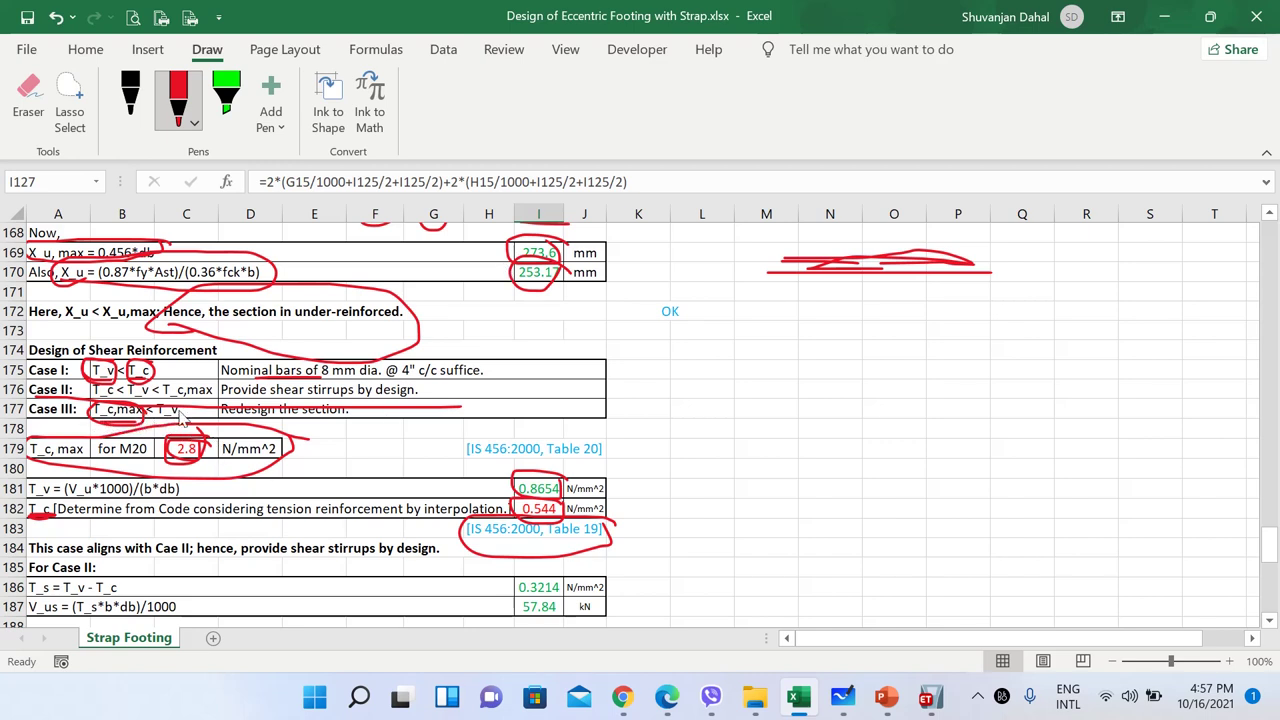
mouse_move(187, 418)
left_mouse_down()
mouse_move(104, 402)
mouse_move(112, 442)
mouse_move(194, 418)
mouse_move(172, 437)
left_mouse_up()
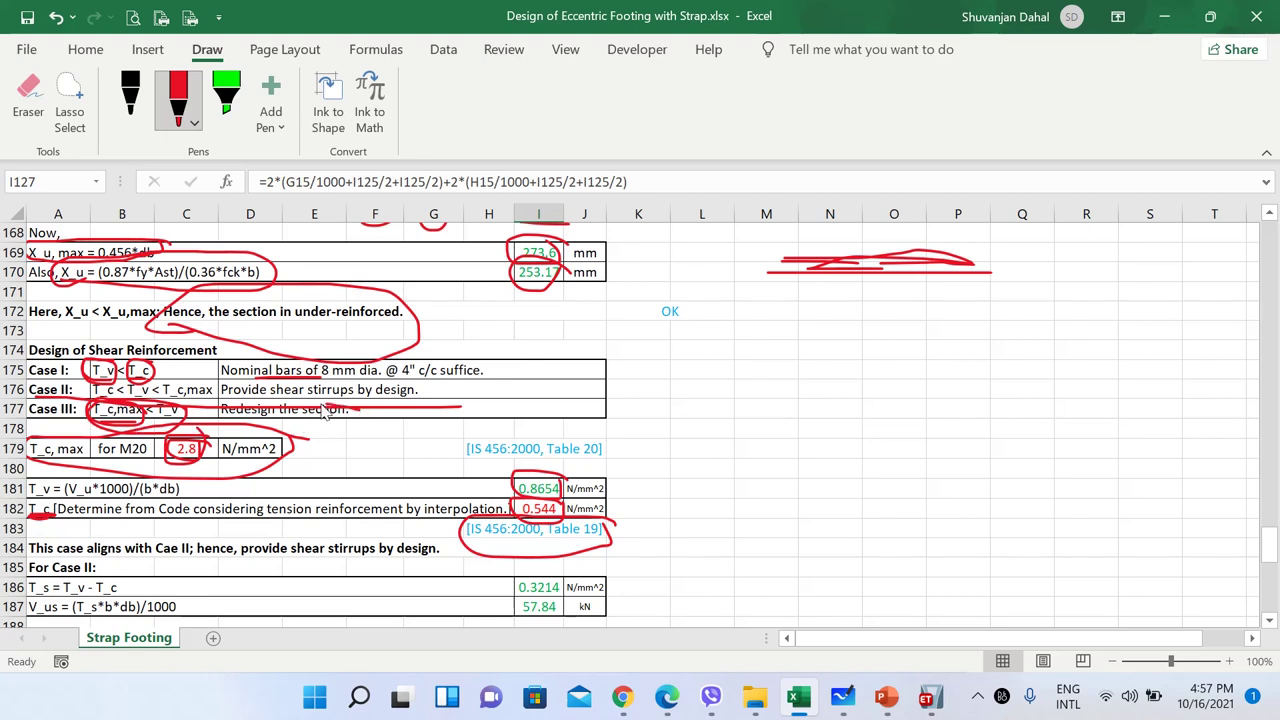
mouse_move(324, 414)
left_mouse_down()
mouse_move(232, 404)
mouse_move(245, 440)
mouse_move(345, 428)
mouse_move(332, 406)
left_mouse_up()
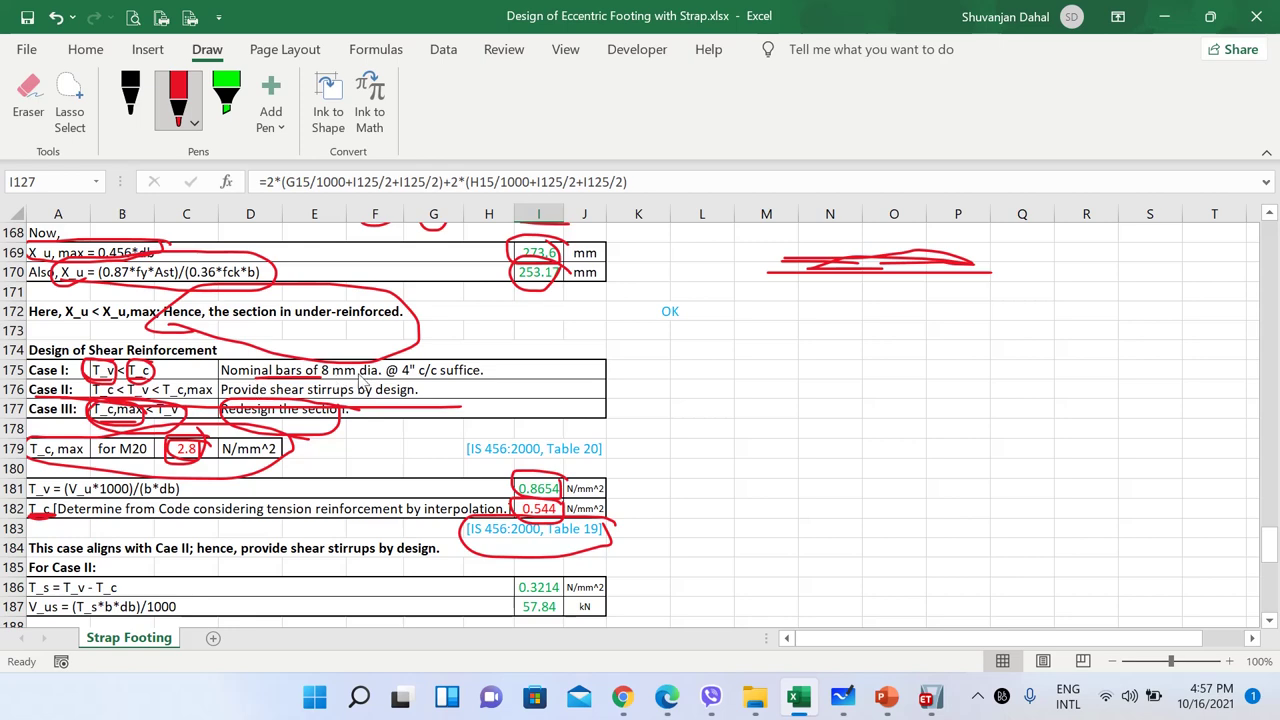
Circle T_v - T_c with its T_s value, circle the V_us value, and underline the V_us label under Case II.
left_click_drag(1270, 548, 1275, 570)
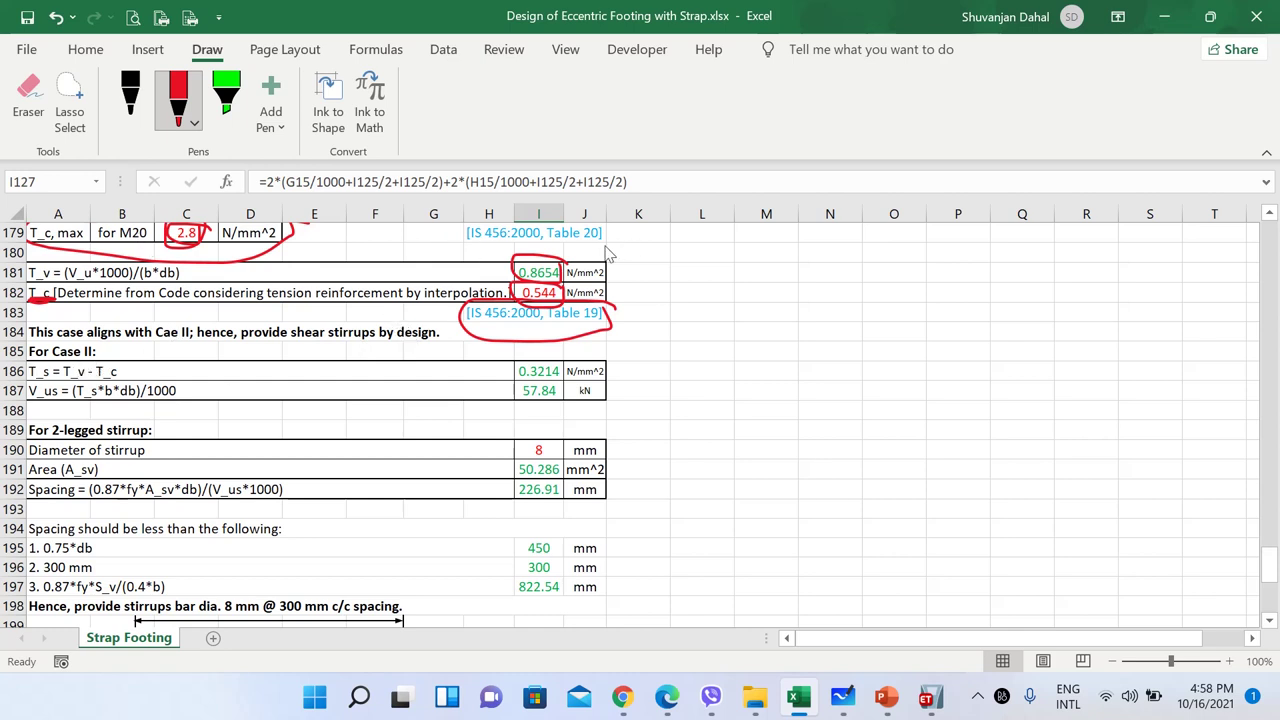
mouse_move(145, 358)
left_mouse_down()
mouse_move(60, 362)
mouse_move(93, 393)
mouse_move(135, 362)
left_mouse_up()
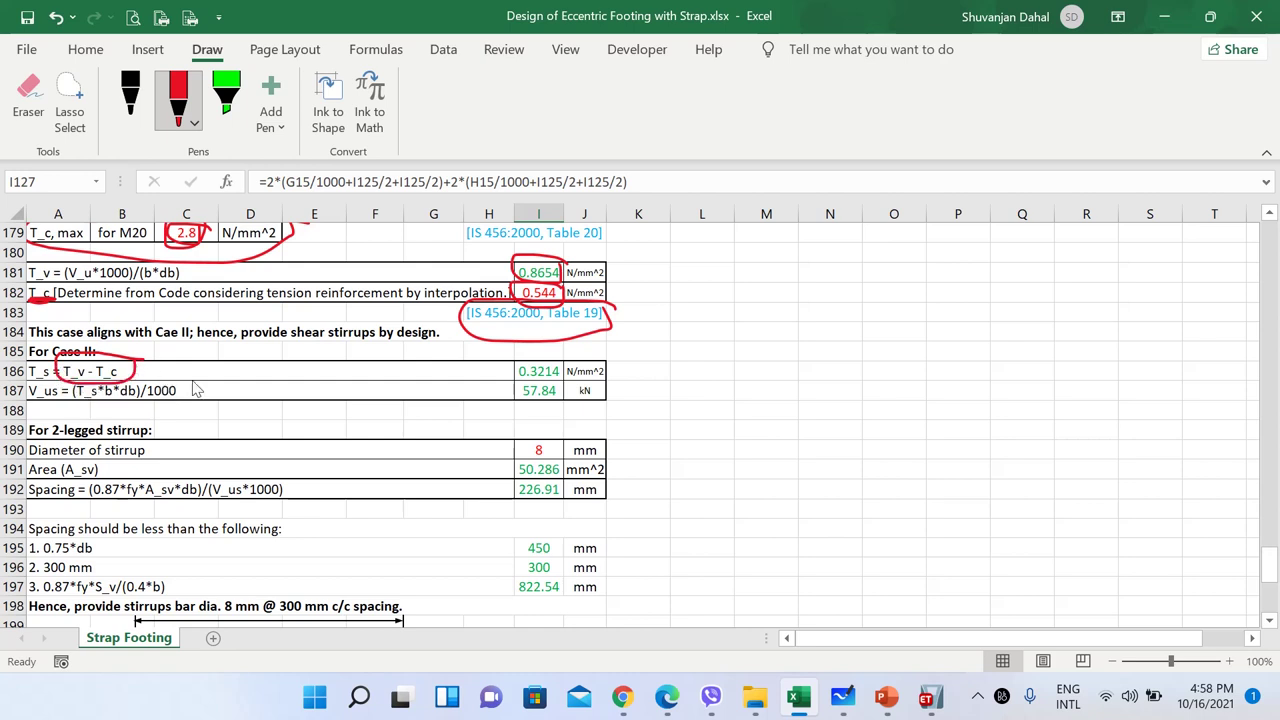
mouse_move(575, 373)
left_mouse_down()
mouse_move(545, 352)
mouse_move(508, 385)
mouse_move(570, 395)
mouse_move(572, 358)
left_mouse_up()
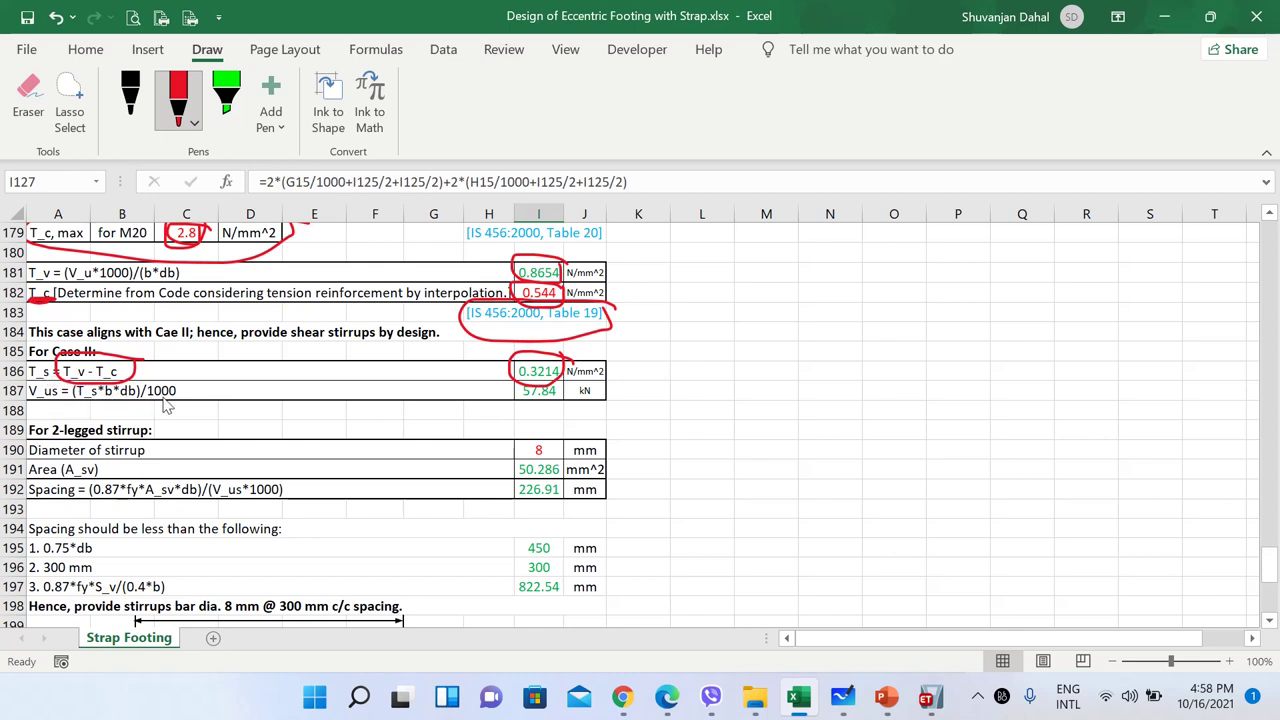
mouse_move(578, 400)
left_mouse_down()
mouse_move(515, 388)
mouse_move(554, 408)
mouse_move(562, 392)
left_mouse_up()
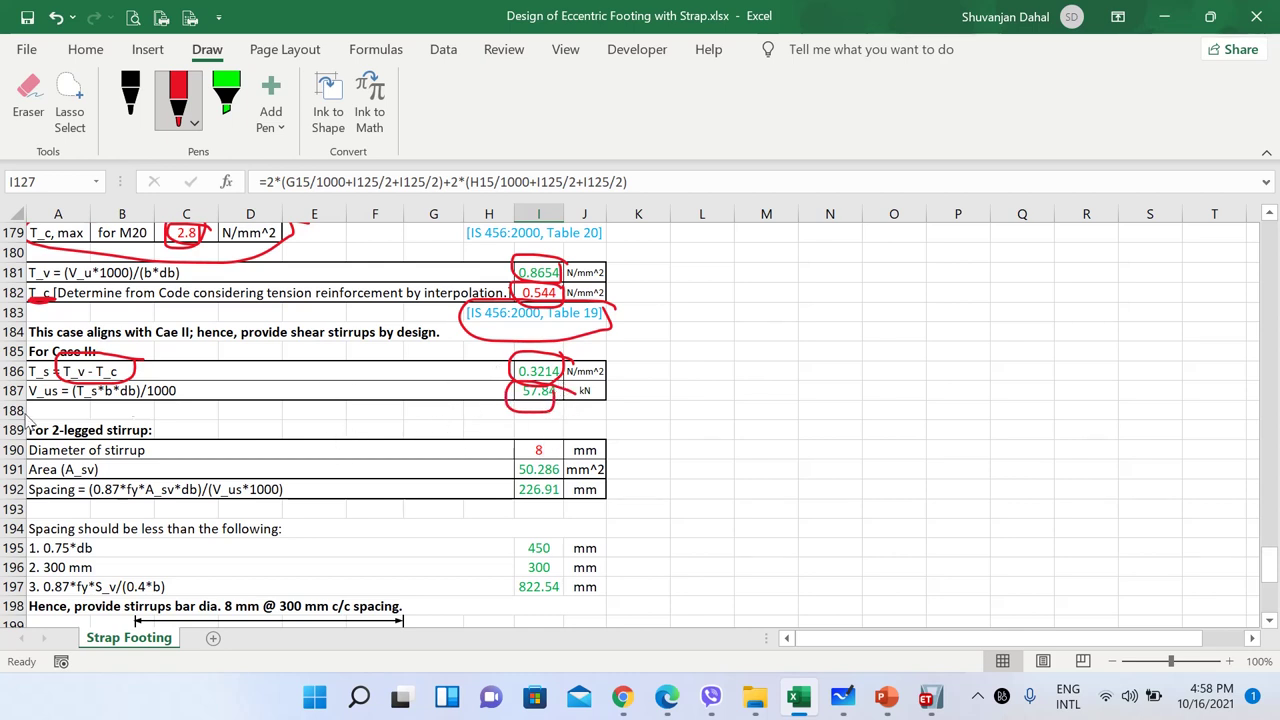
left_click_drag(46, 397, 63, 397)
Circle the 2-legged stirrup's diameter, underline A_sv with its value and the spacing formula, and circle the calculated spacing.
mouse_move(552, 452)
left_mouse_down()
mouse_move(527, 457)
mouse_move(546, 464)
mouse_move(550, 442)
left_mouse_up()
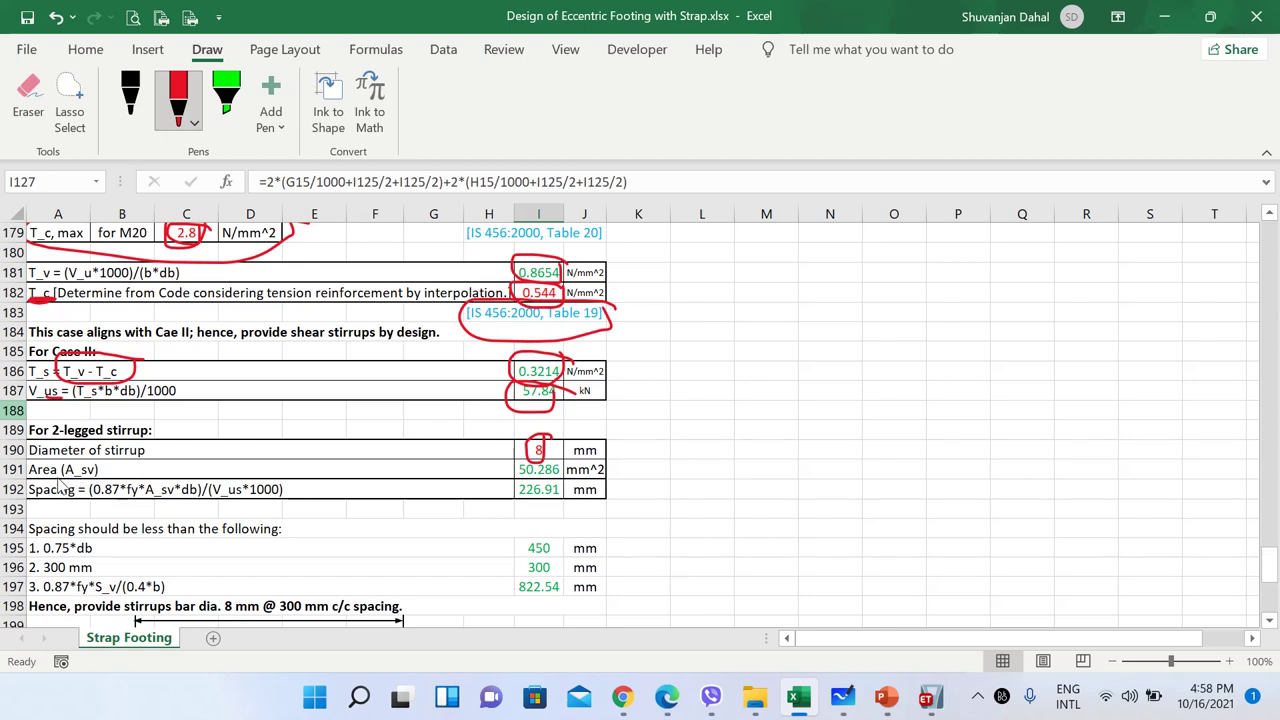
left_click_drag(57, 479, 90, 478)
left_click_drag(524, 478, 563, 478)
left_click_drag(96, 499, 284, 499)
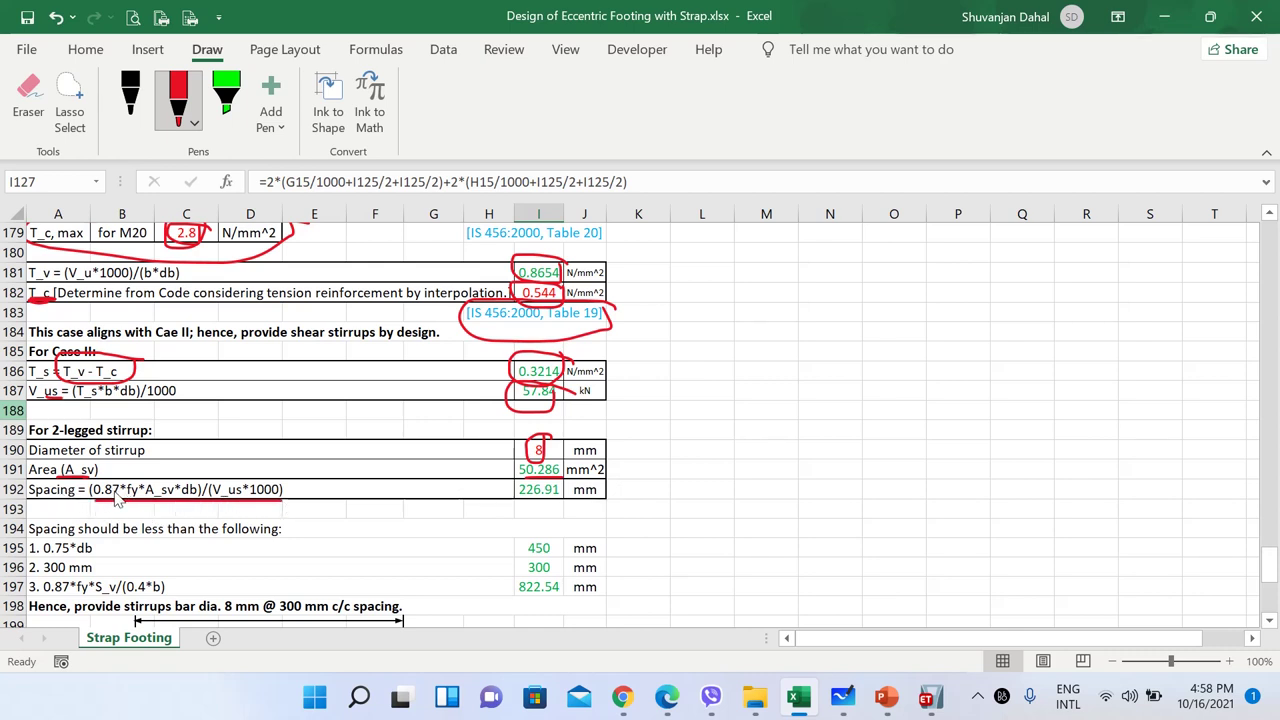
left_click_drag(158, 492, 180, 479)
mouse_move(556, 474)
left_mouse_down()
mouse_move(528, 470)
mouse_move(528, 515)
mouse_move(571, 497)
left_mouse_up()
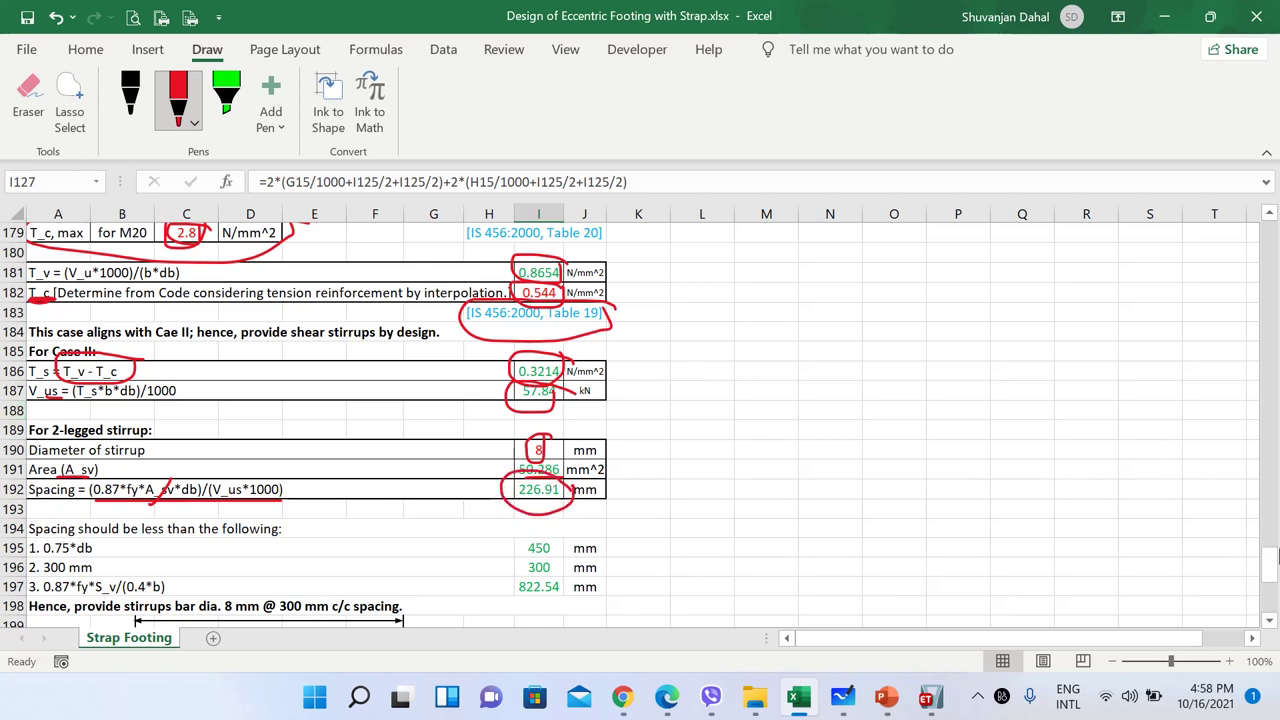
Tick the calculated stirrup spacing, then circle the list of three spacing limits, mark each limit, and circle their values.
left_click_drag(1270, 566, 1273, 582)
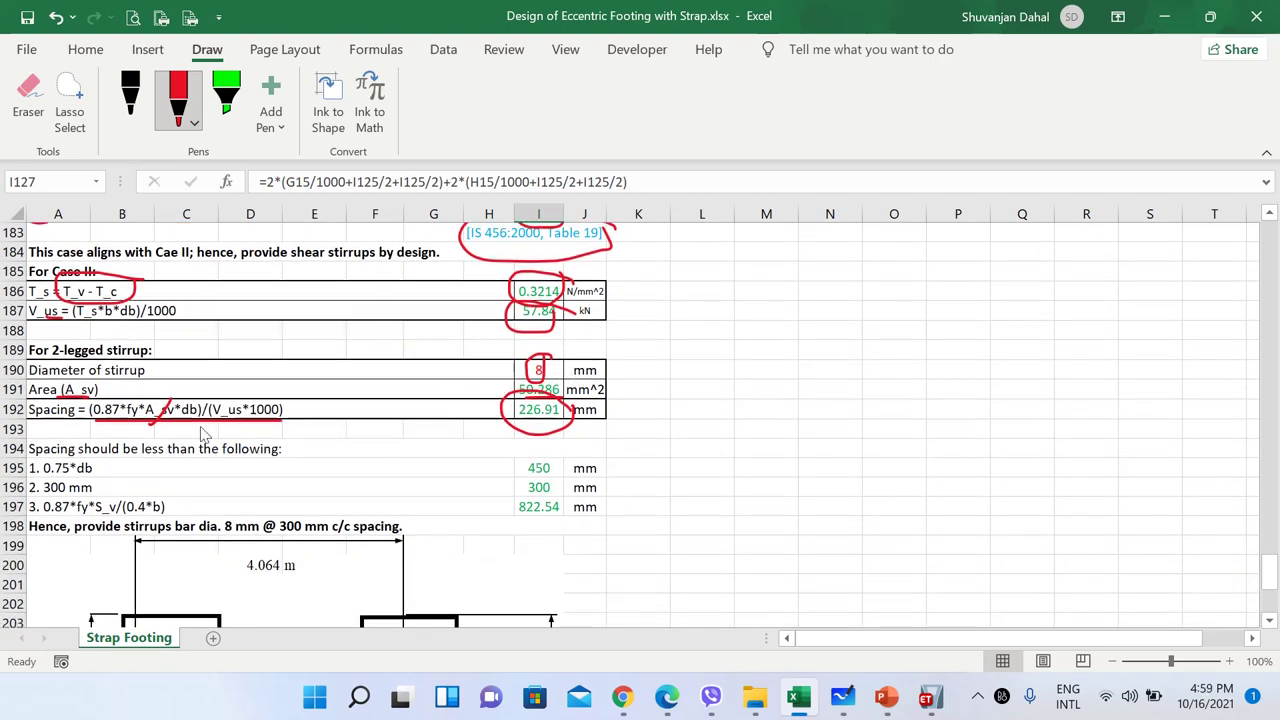
mouse_move(548, 418)
left_mouse_down()
mouse_move(498, 426)
mouse_move(613, 366)
left_mouse_up()
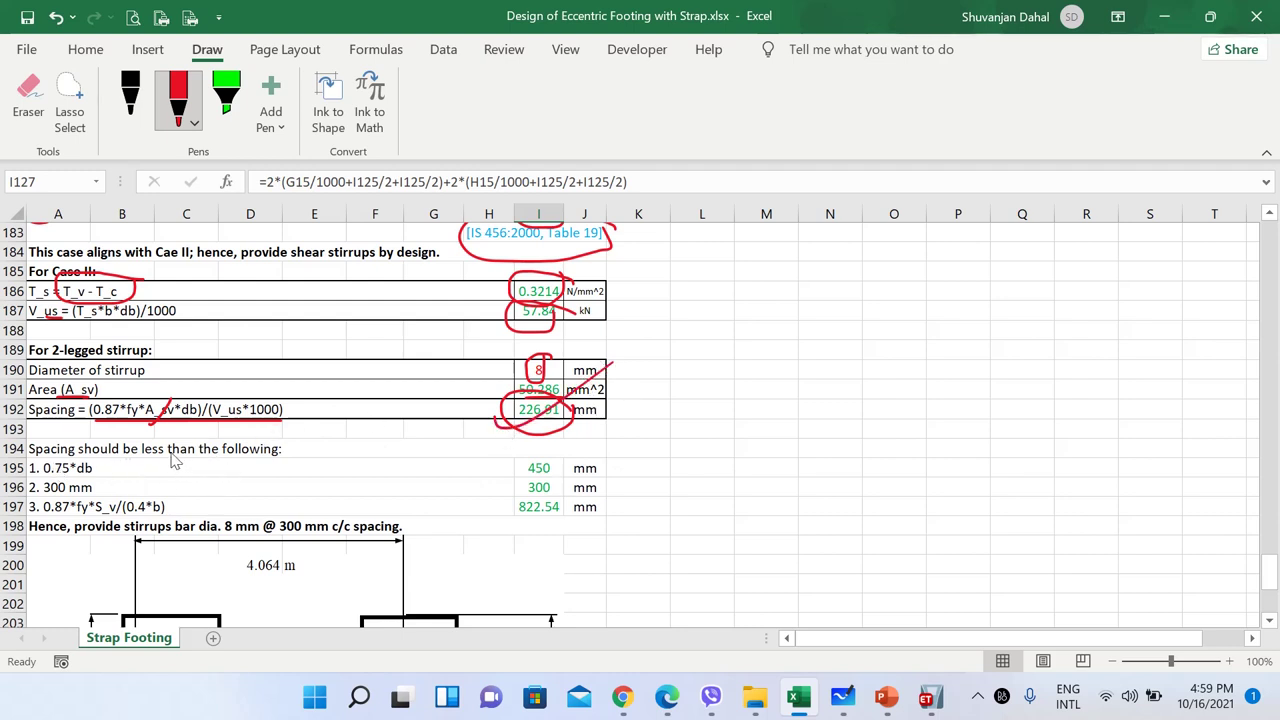
mouse_move(155, 446)
left_mouse_down()
mouse_move(88, 432)
mouse_move(26, 492)
mouse_move(125, 537)
mouse_move(160, 465)
mouse_move(128, 442)
left_mouse_up()
left_click_drag(45, 479, 90, 478)
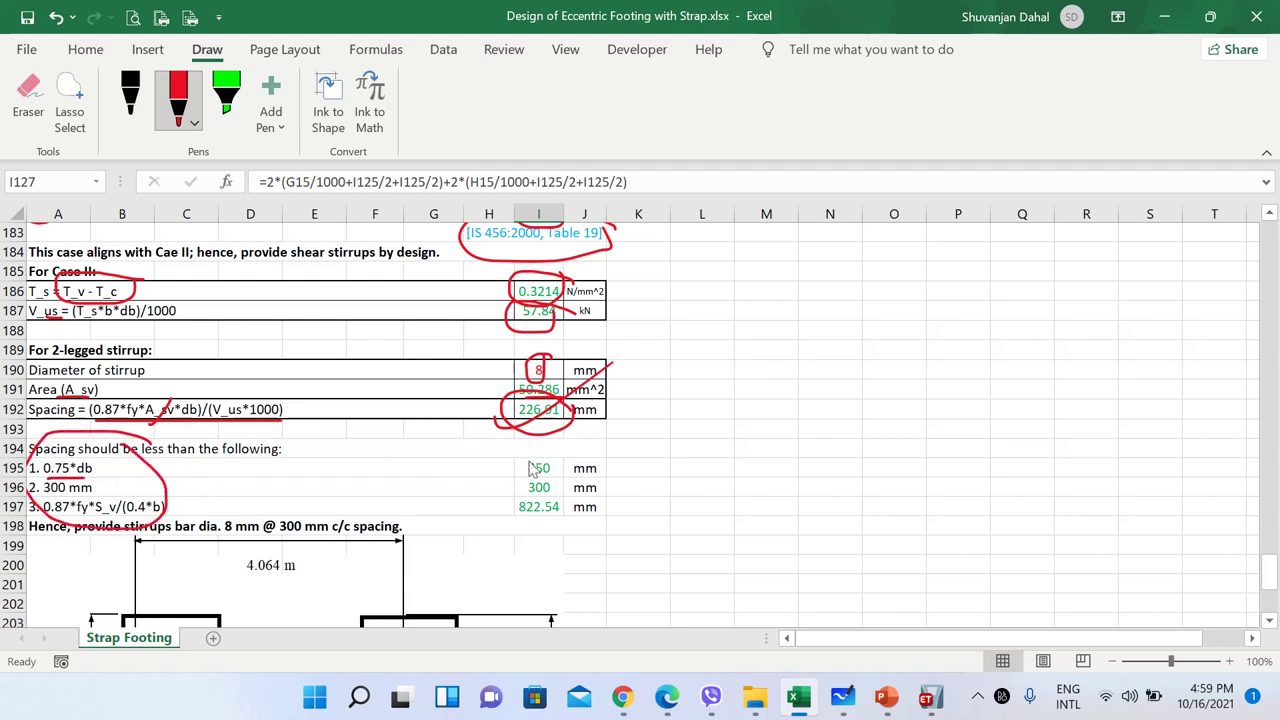
mouse_move(533, 468)
left_mouse_down()
mouse_move(550, 476)
mouse_move(545, 455)
left_mouse_up()
left_click_drag(44, 497, 94, 494)
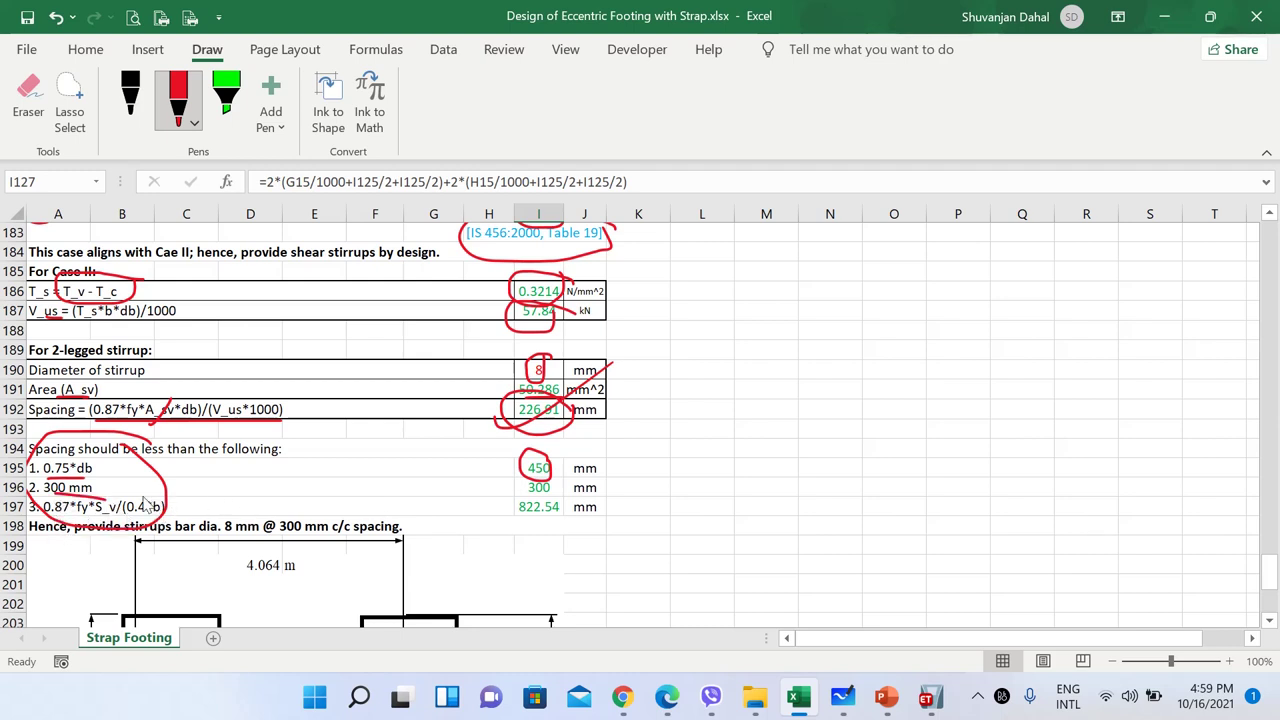
left_click_drag(164, 512, 193, 494)
mouse_move(566, 505)
left_mouse_down()
mouse_move(532, 500)
mouse_move(515, 518)
mouse_move(568, 508)
mouse_move(528, 476)
left_mouse_up()
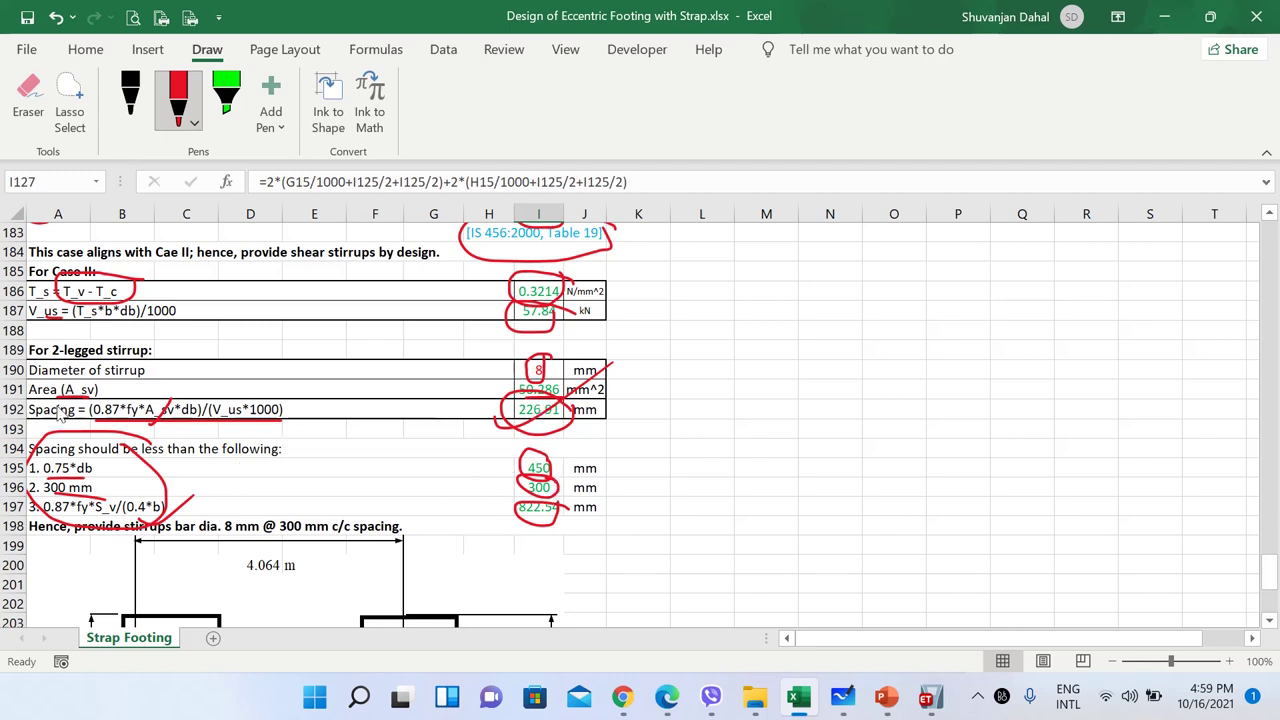
Circle the calculated stirrup spacing again and add another tick across it.
mouse_move(572, 425)
left_mouse_down()
mouse_move(592, 414)
mouse_move(530, 396)
mouse_move(540, 436)
mouse_move(570, 410)
left_mouse_up()
mouse_move(450, 416)
left_mouse_down()
mouse_move(490, 452)
mouse_move(553, 408)
mouse_move(572, 432)
mouse_move(552, 440)
left_mouse_up()
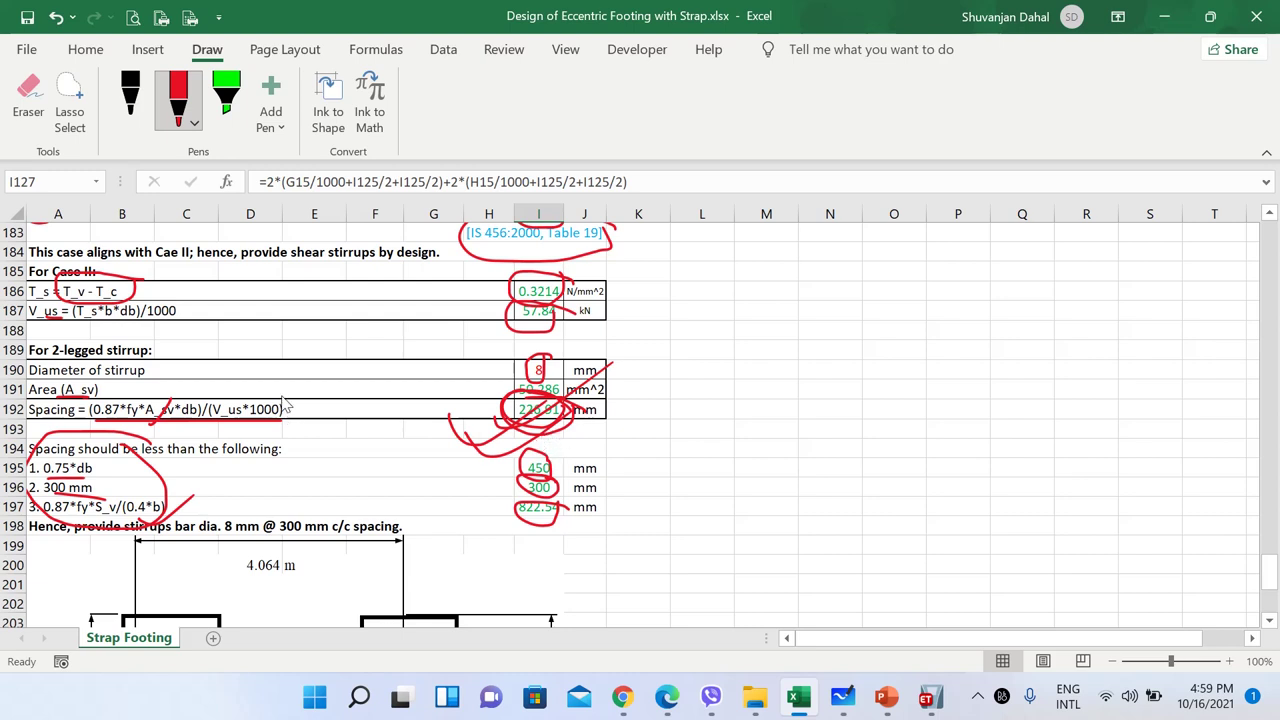
left_click_drag(288, 417, 404, 417)
Circle the left footing in the plan drawing with its 2.24 m and 2.25 dimensions, plus the right footing's 1.87 m dimension.
left_click_drag(1274, 567, 1275, 594)
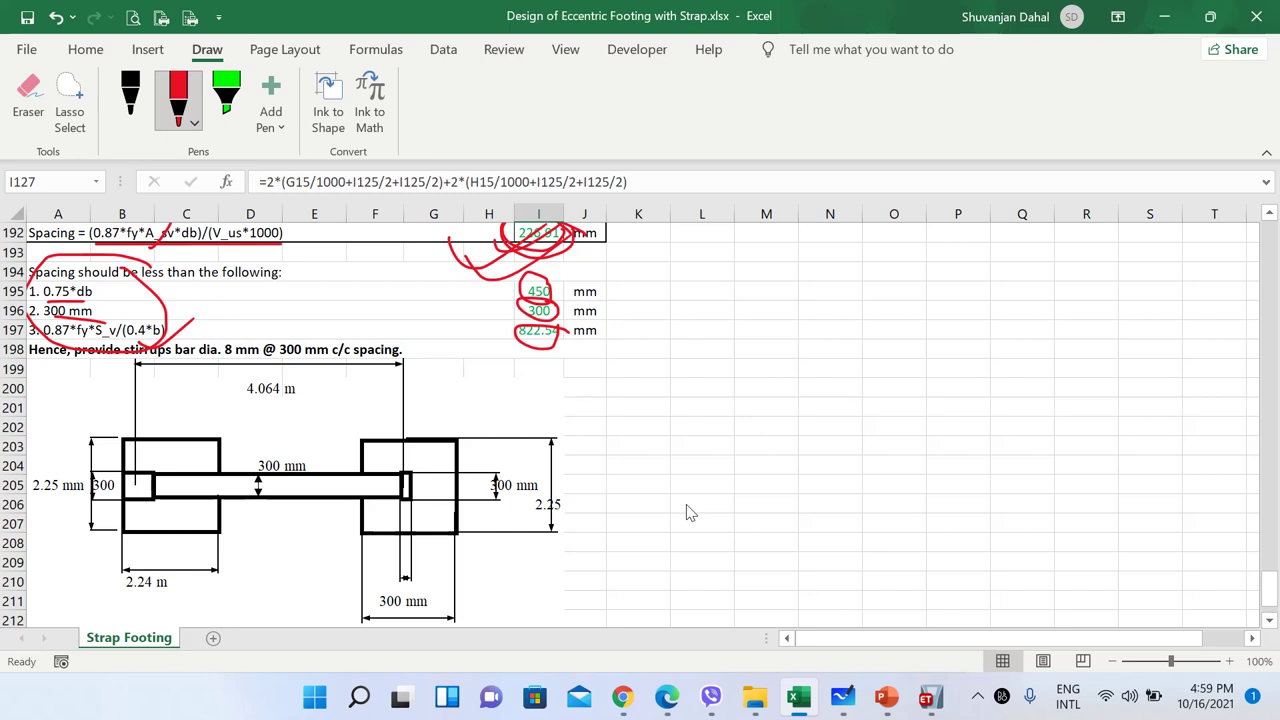
left_click_drag(1274, 600, 1272, 605)
mouse_move(258, 383)
left_mouse_down()
mouse_move(183, 366)
mouse_move(55, 391)
mouse_move(178, 538)
mouse_move(262, 398)
left_mouse_up()
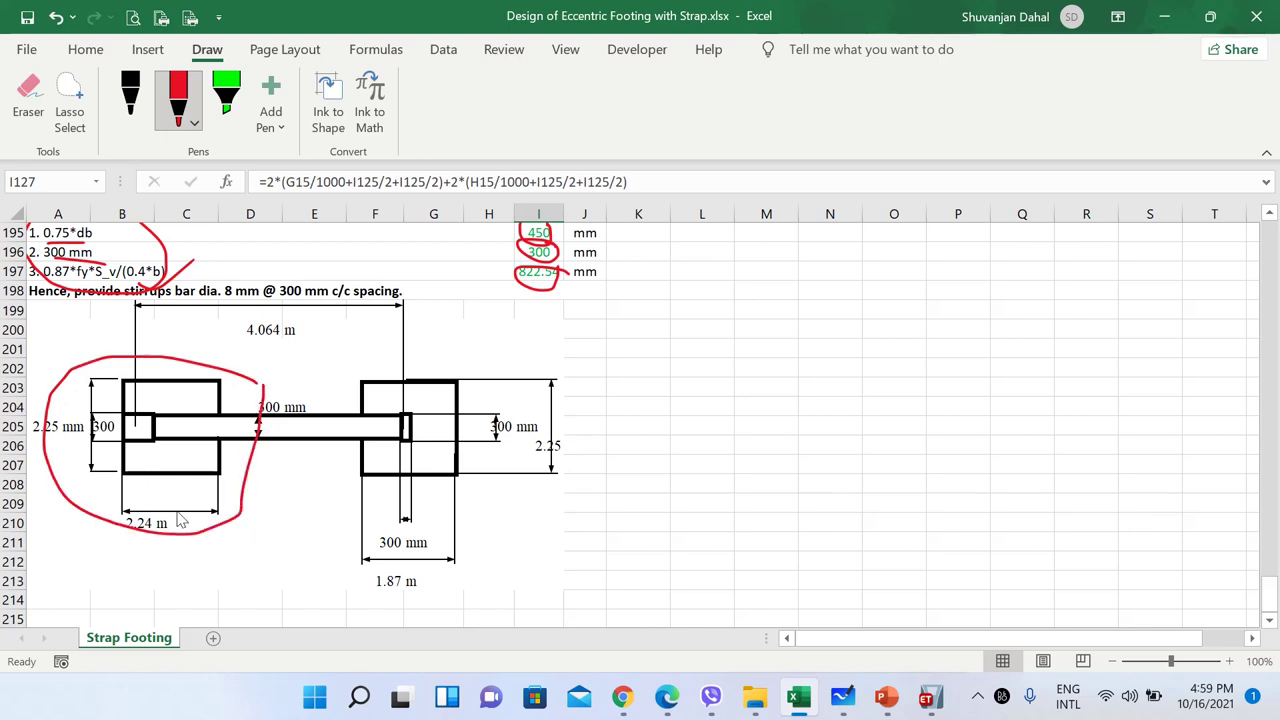
mouse_move(172, 518)
left_mouse_down()
mouse_move(110, 535)
mouse_move(178, 528)
mouse_move(168, 500)
left_mouse_up()
mouse_move(76, 432)
left_mouse_down()
mouse_move(62, 408)
mouse_move(86, 452)
mouse_move(82, 430)
left_mouse_up()
mouse_move(462, 552)
left_mouse_down()
mouse_move(368, 600)
mouse_move(452, 566)
left_mouse_up()
Tick both footings in the plan drawing and circle the right footing's 1.87 m and 2.25 dimensions.
left_click_drag(165, 372, 205, 354)
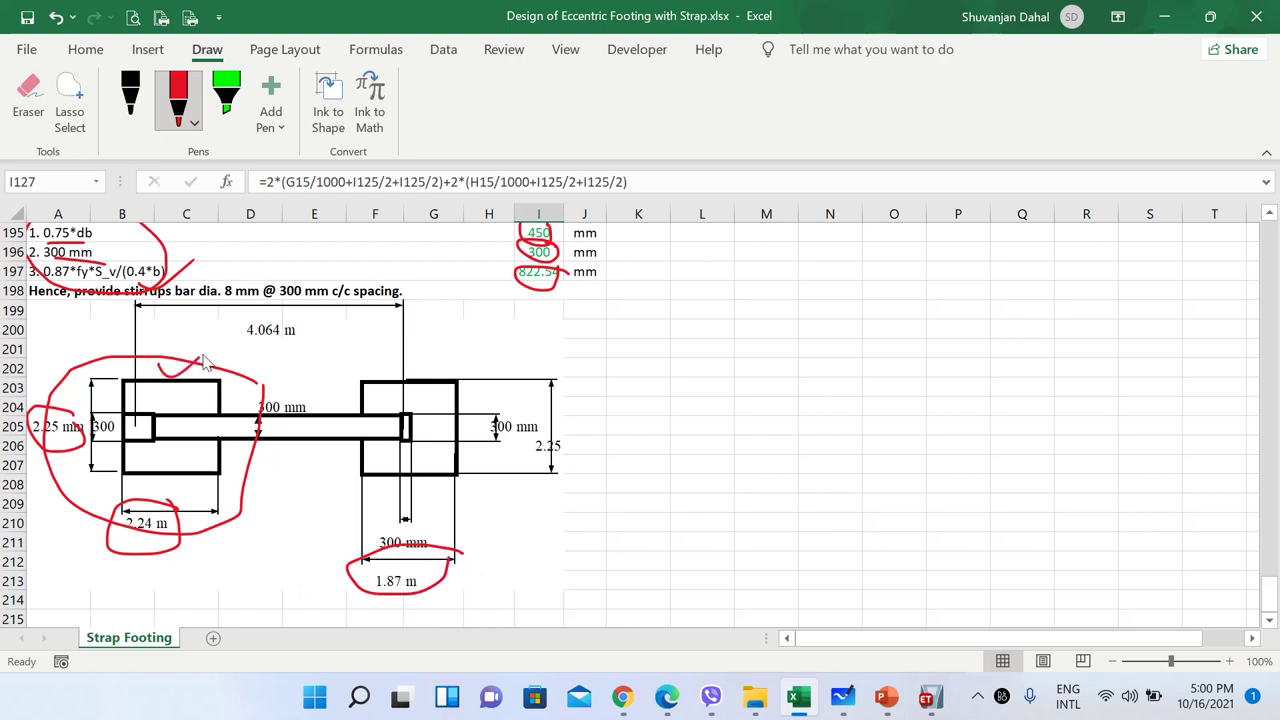
mouse_move(332, 356)
left_mouse_down()
mouse_move(376, 384)
mouse_move(425, 350)
left_mouse_up()
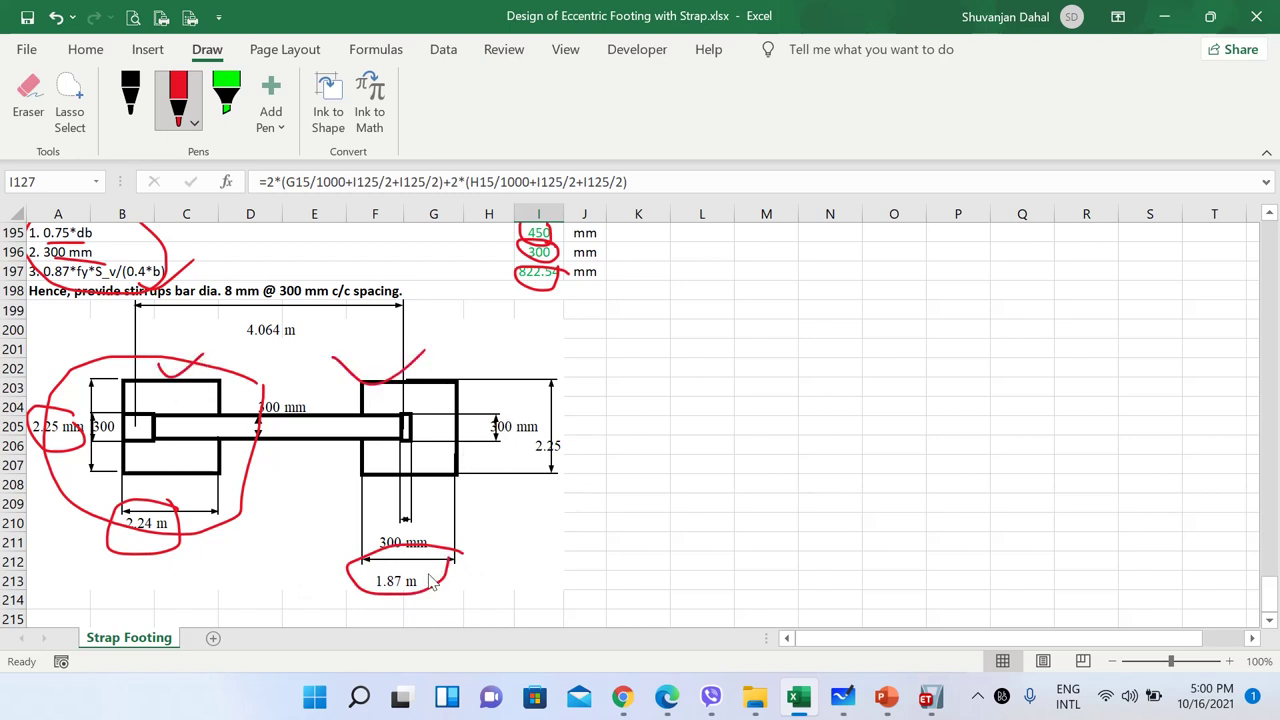
mouse_move(436, 570)
left_mouse_down()
mouse_move(358, 578)
mouse_move(447, 601)
left_mouse_up()
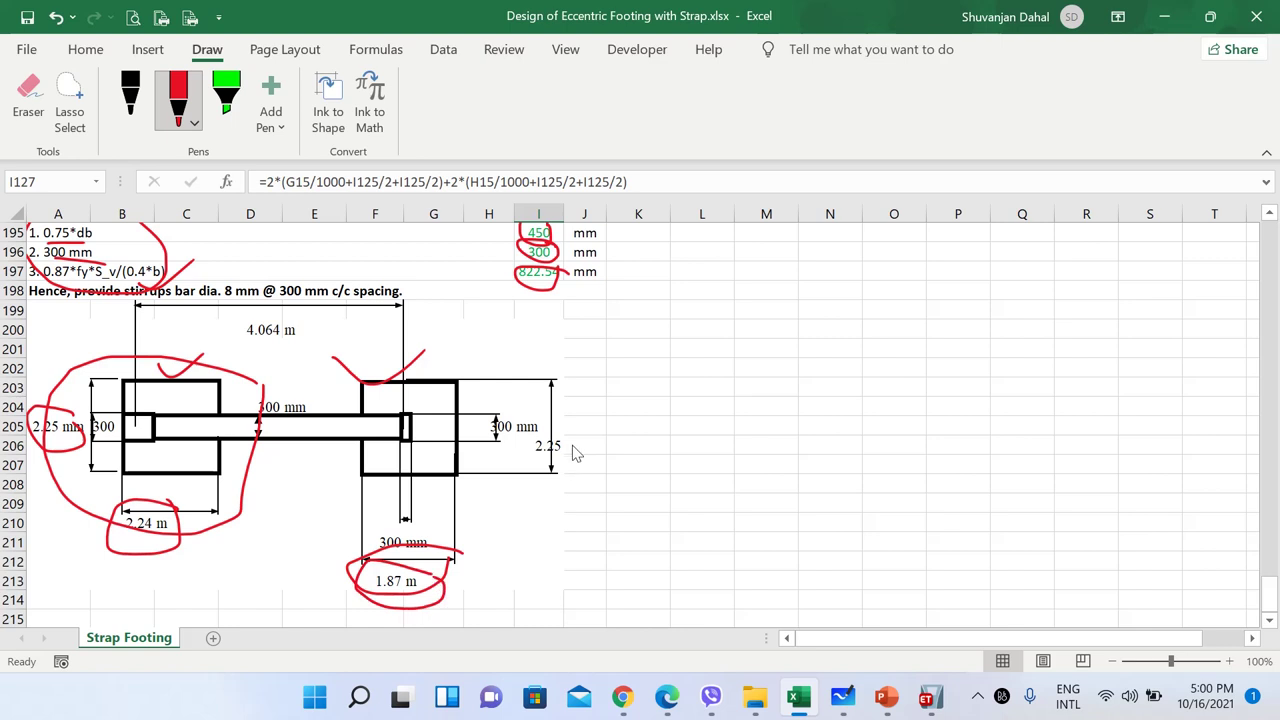
mouse_move(572, 445)
left_mouse_down()
mouse_move(514, 446)
mouse_move(578, 432)
left_mouse_up()
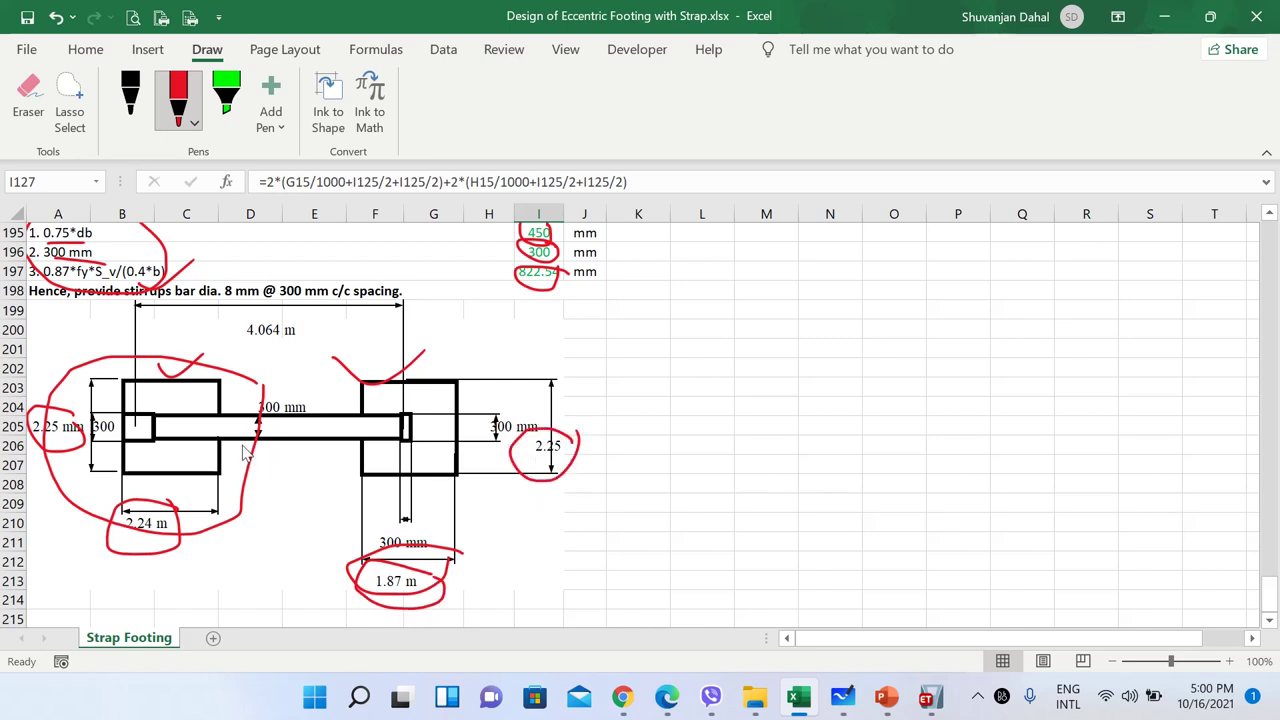
Trace both long edges of the strap beam in the plan drawing and circle its 300 mm width.
mouse_move(160, 427)
left_mouse_down()
mouse_move(372, 428)
mouse_move(290, 421)
mouse_move(258, 452)
left_mouse_up()
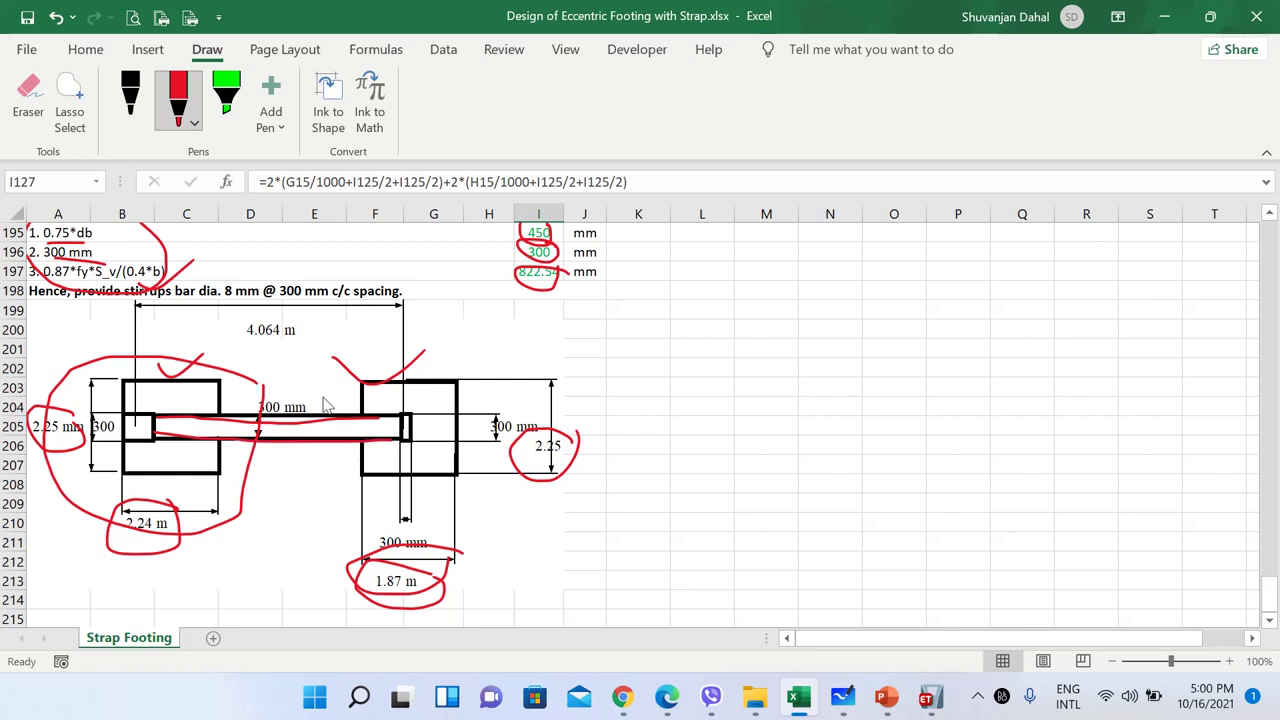
mouse_move(326, 400)
left_mouse_down()
mouse_move(256, 392)
mouse_move(318, 396)
left_mouse_up()
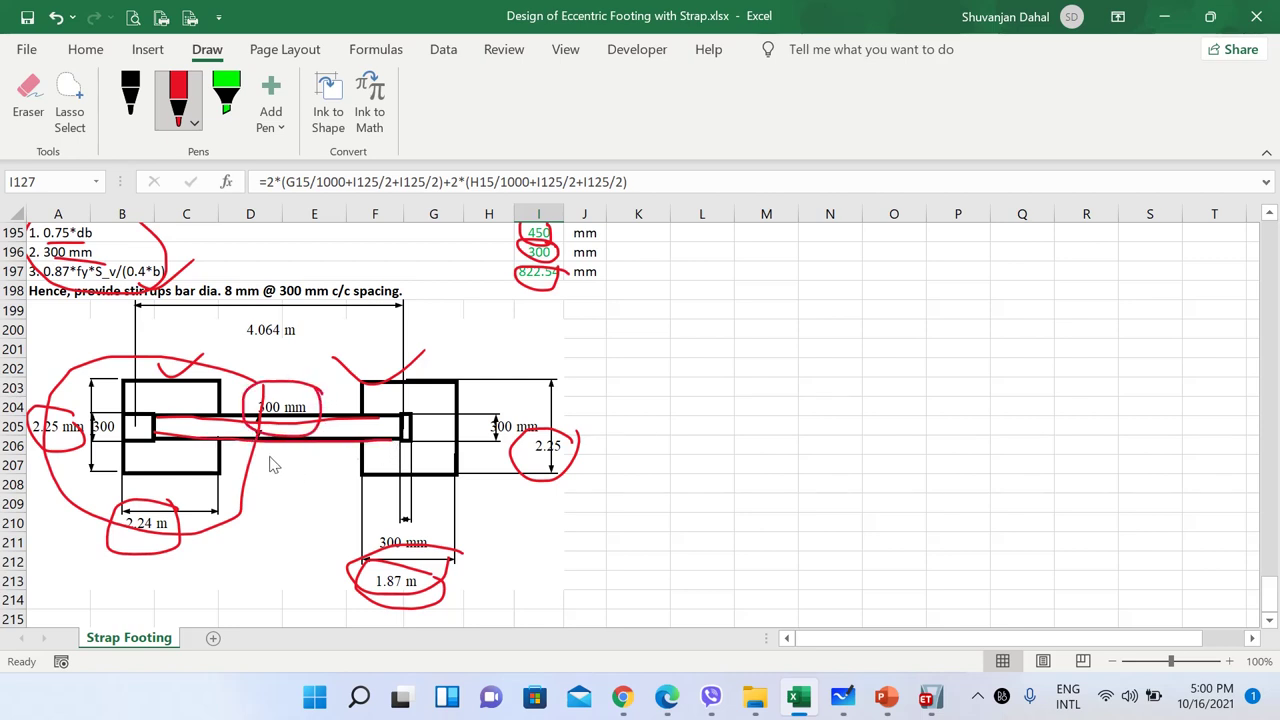
left_click_drag(1270, 598, 1270, 598)
Handwrite "4 - 20" beside the plan drawing and circle it, and re-circle the calculated spacing for the 2-legged stirrup.
mouse_move(648, 370)
left_mouse_down()
mouse_move(667, 464)
mouse_move(714, 436)
left_mouse_up()
mouse_move(767, 400)
left_mouse_down()
mouse_move(758, 438)
mouse_move(796, 440)
left_mouse_up()
mouse_move(826, 398)
left_mouse_down()
mouse_move(812, 400)
mouse_move(813, 425)
left_mouse_up()
mouse_move(903, 410)
left_mouse_down()
mouse_move(846, 380)
mouse_move(578, 432)
mouse_move(951, 466)
mouse_move(905, 378)
left_mouse_up()
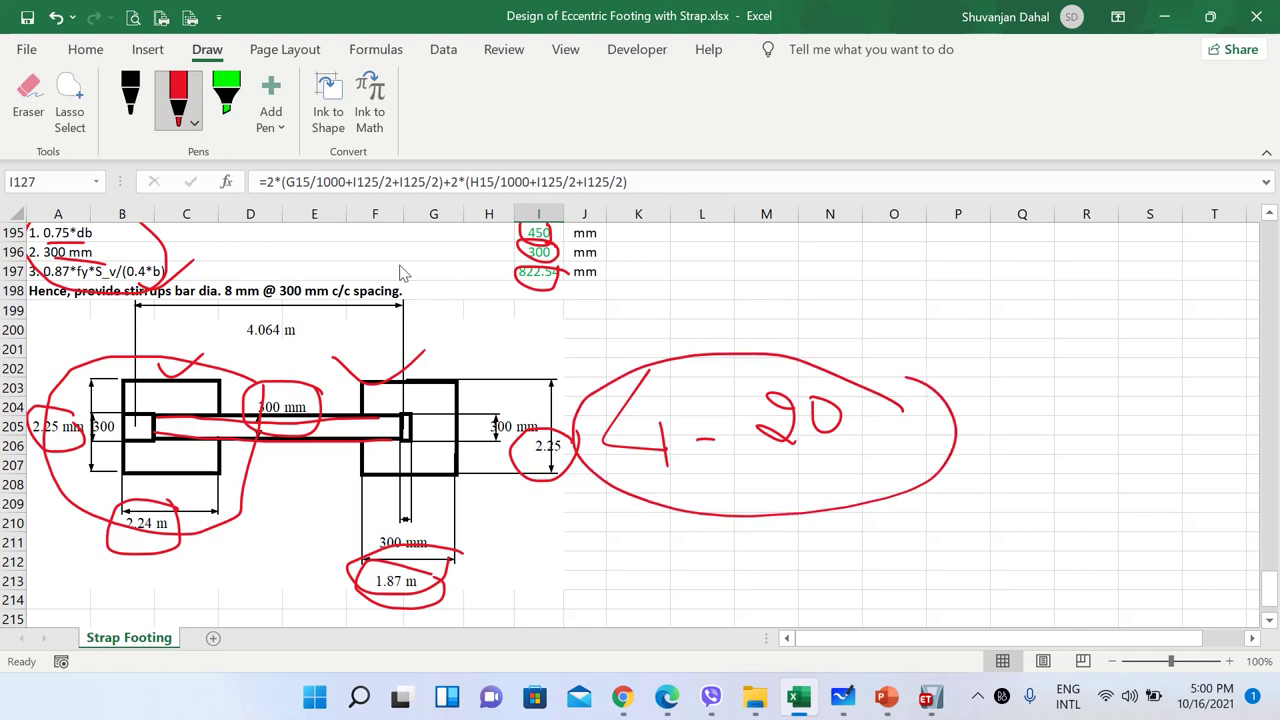
left_click_drag(1272, 598, 1272, 586)
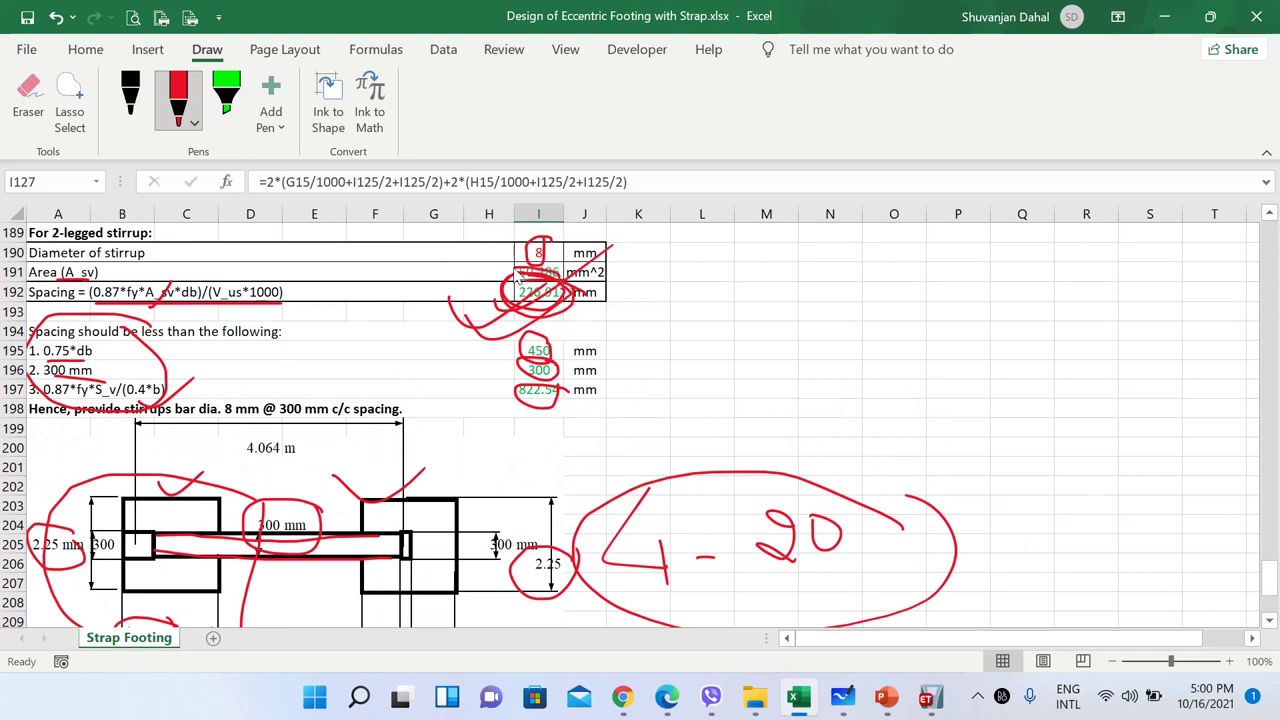
mouse_move(519, 279)
left_mouse_down()
mouse_move(565, 322)
mouse_move(546, 274)
mouse_move(546, 304)
left_mouse_up()
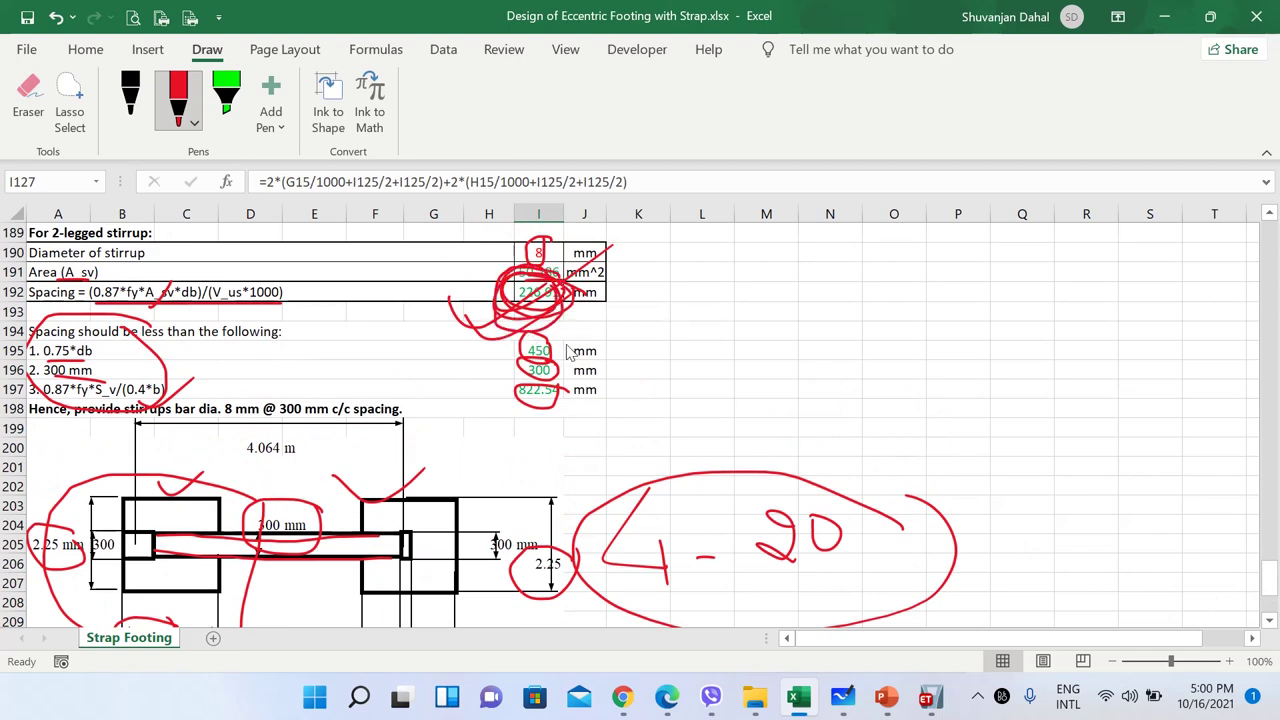
Draw emphasis circles around the left and right footings in the plan drawing.
left_click_drag(1268, 584, 1268, 596)
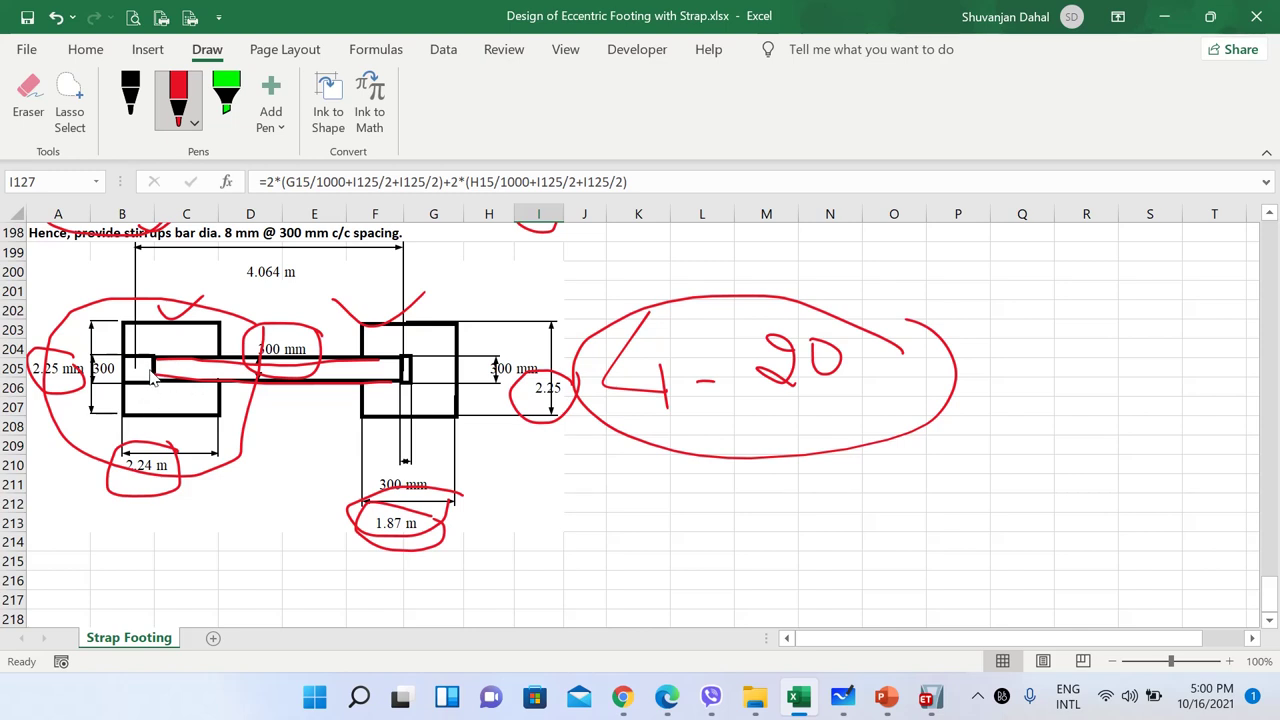
mouse_move(226, 320)
left_mouse_down()
mouse_move(100, 335)
mouse_move(245, 430)
mouse_move(205, 320)
mouse_move(210, 345)
left_mouse_up()
left_click(483, 296)
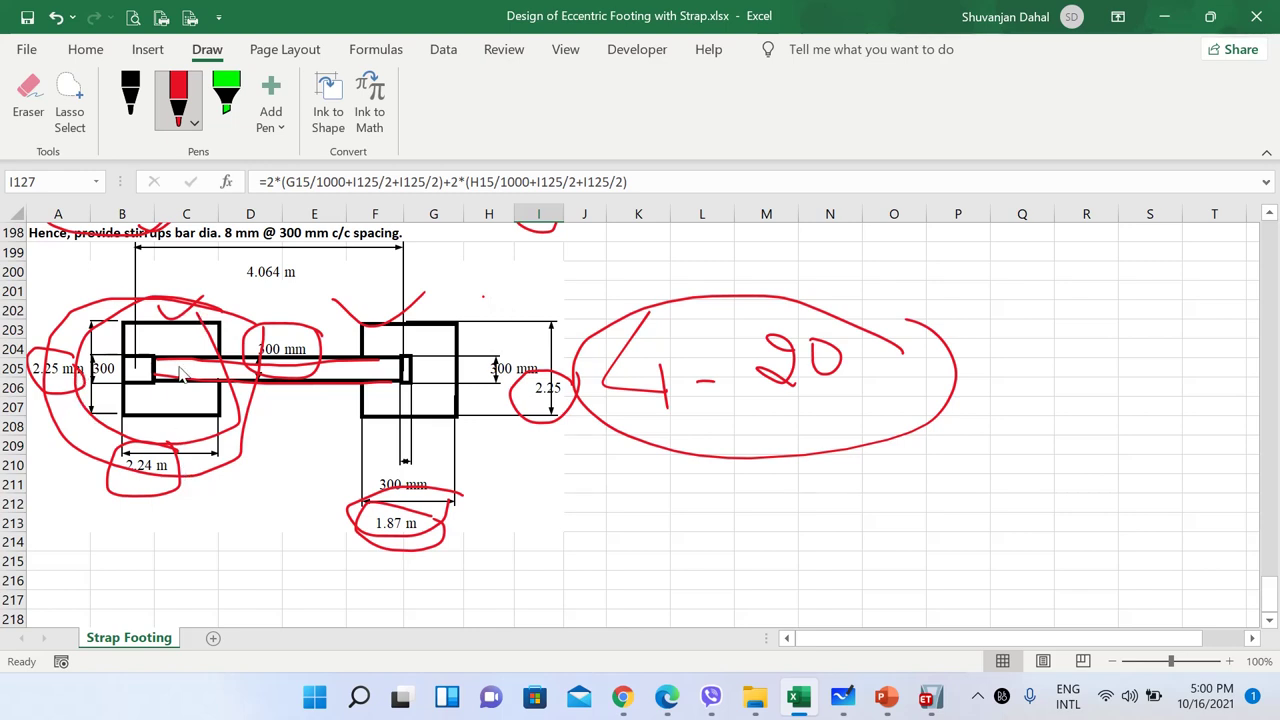
mouse_move(495, 313)
left_mouse_down()
mouse_move(442, 292)
mouse_move(345, 420)
mouse_move(380, 310)
mouse_move(520, 375)
mouse_move(382, 480)
mouse_move(370, 300)
mouse_move(440, 338)
left_mouse_up()
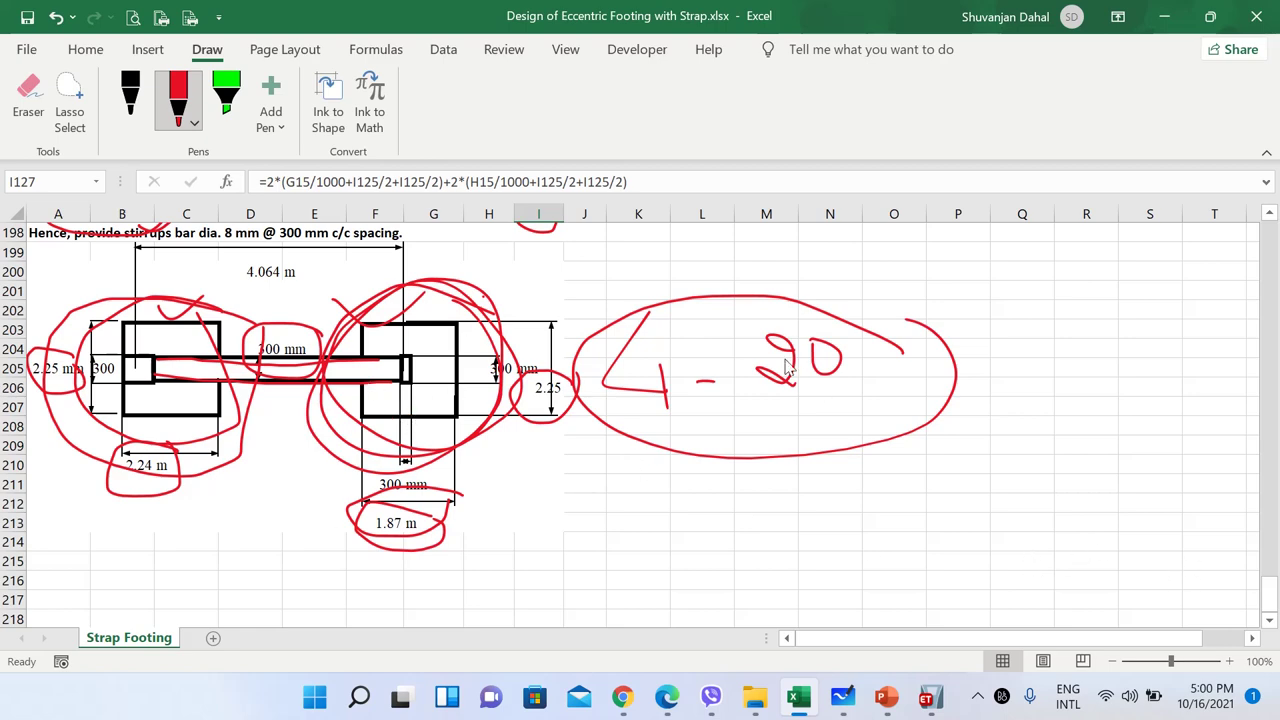
Return to the loading conditions and the Figure 1 field layout at the start of the worksheet.
left_click_drag(1268, 591, 1274, 592)
left_click_drag(1270, 592, 1278, 172)
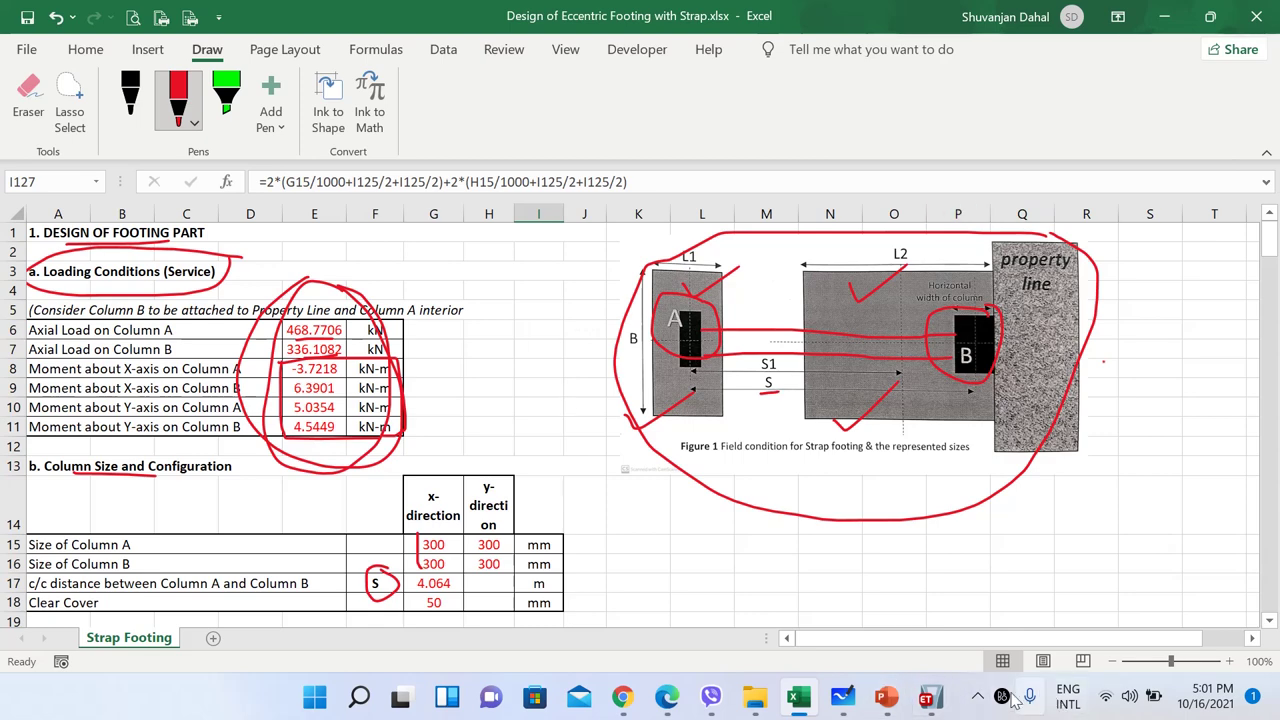
left_click(977, 697)
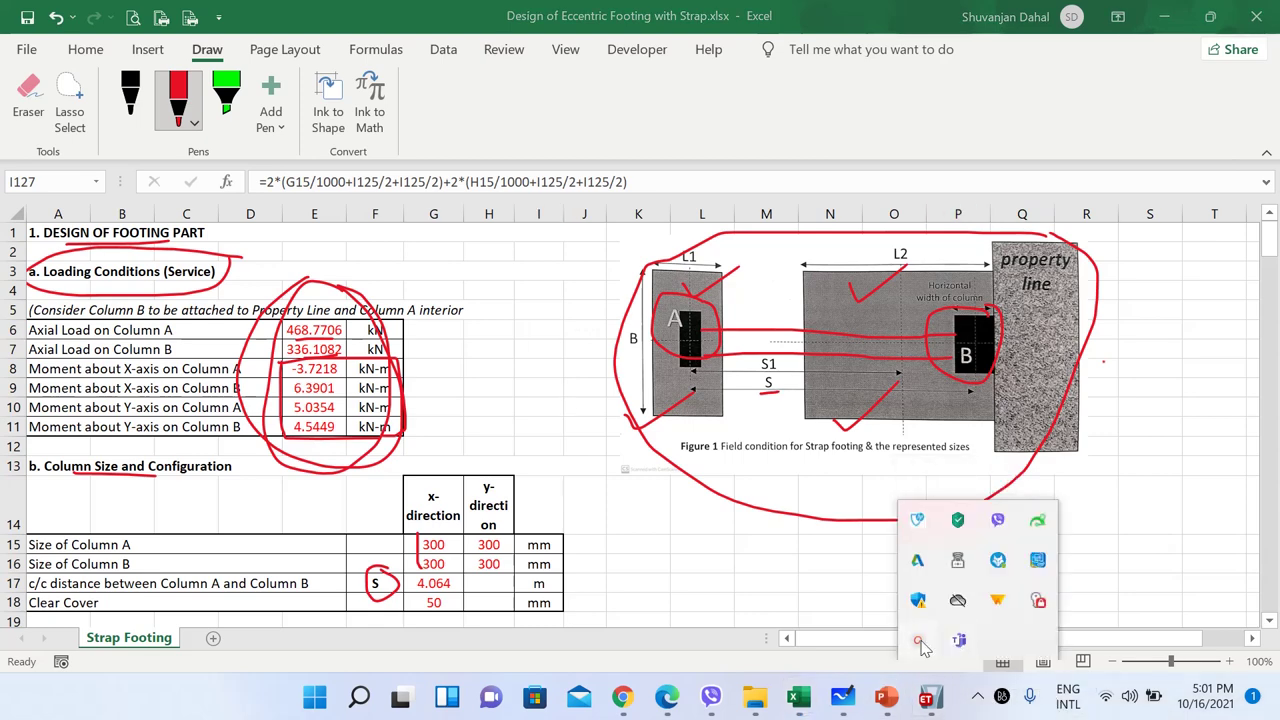